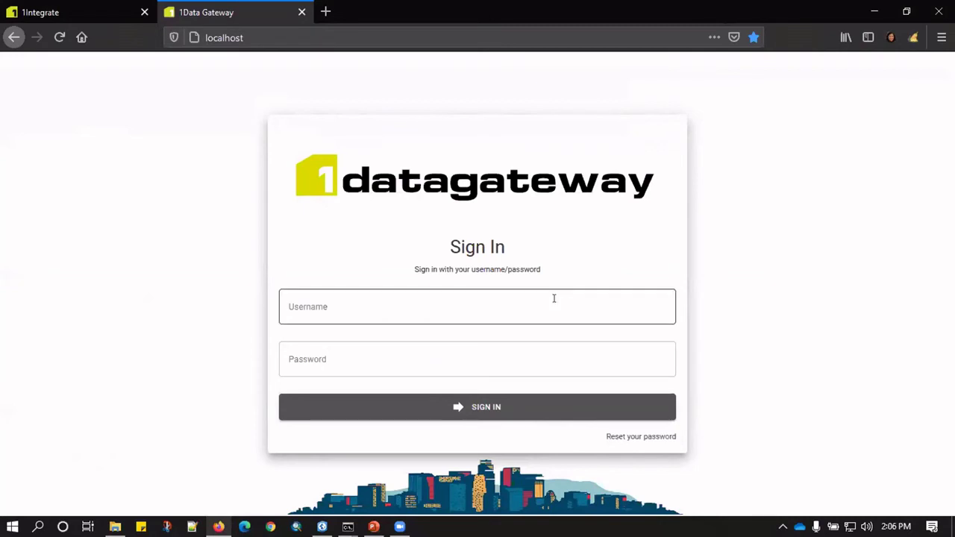
# Sign in to 1Data Gateway with the admin account's e-mail and password.
pyautogui.click(552, 298)
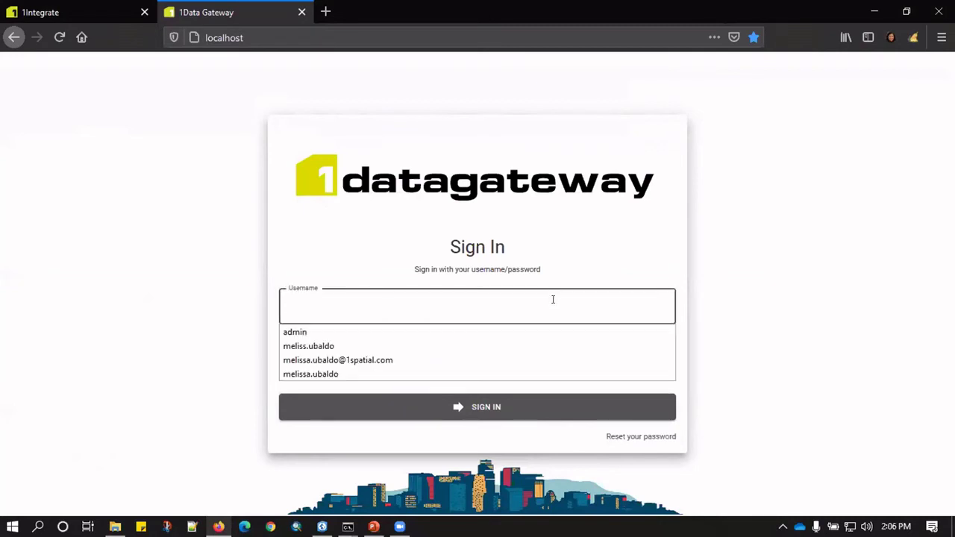
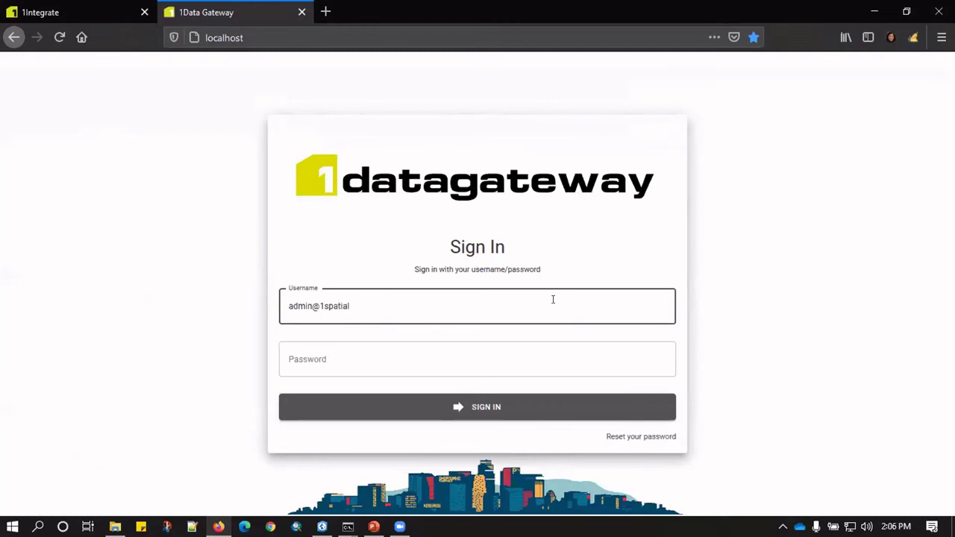
pyautogui.press('Tab')
pyautogui.write('*')
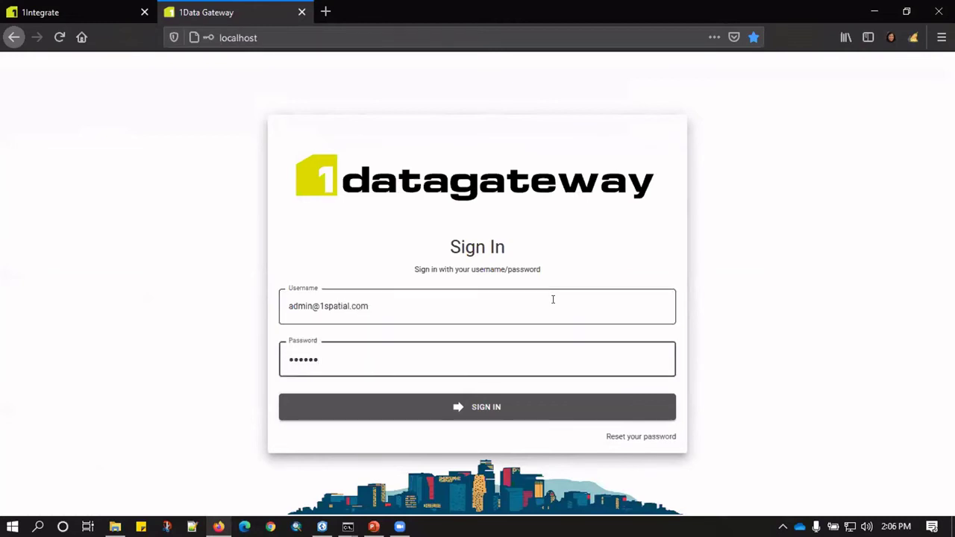
pyautogui.write('*****')
pyautogui.press('Return')
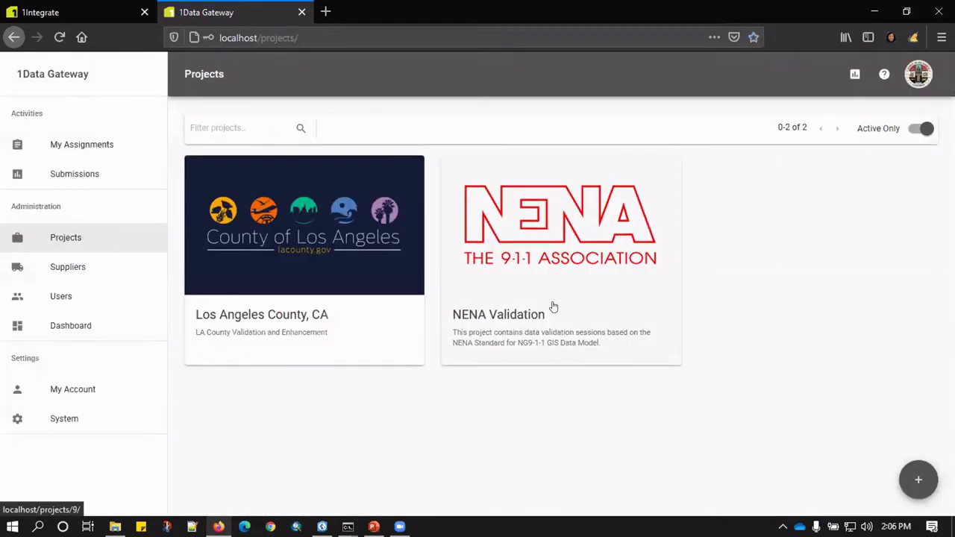
# Open the Los Angeles County CAMS Data Validation - CAMS Data Contributor assignment from My Assignments.
pyautogui.click(119, 154)
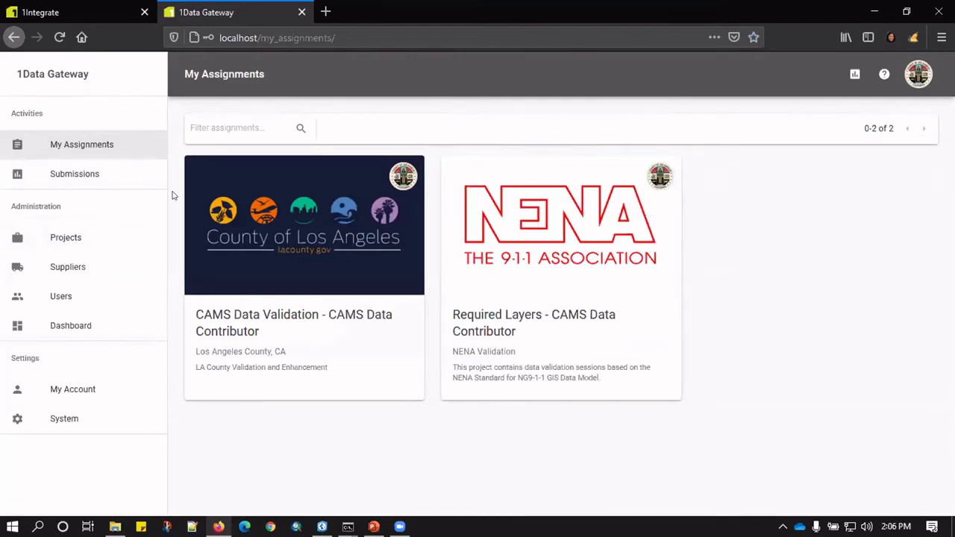
pyautogui.click(273, 264)
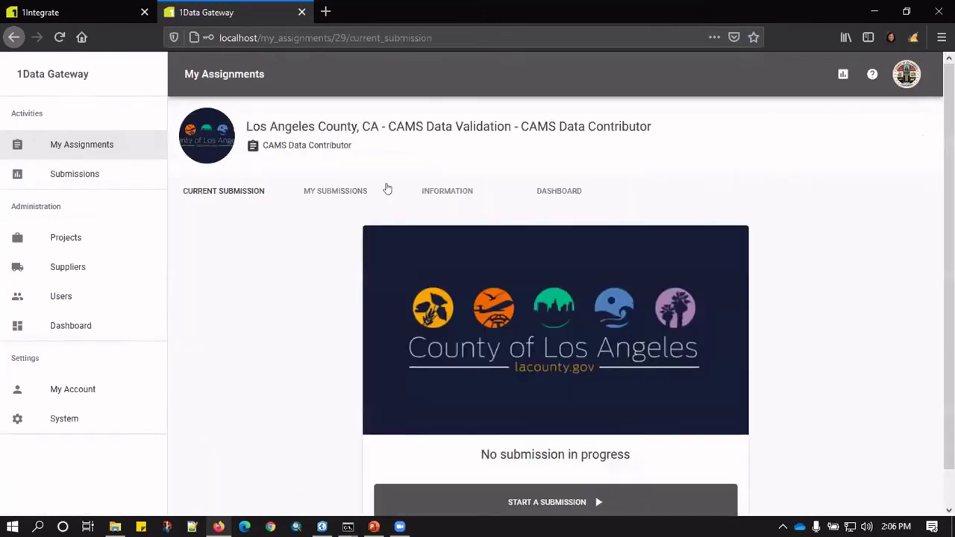
pyautogui.moveTo(405, 127); pyautogui.dragTo(506, 126)
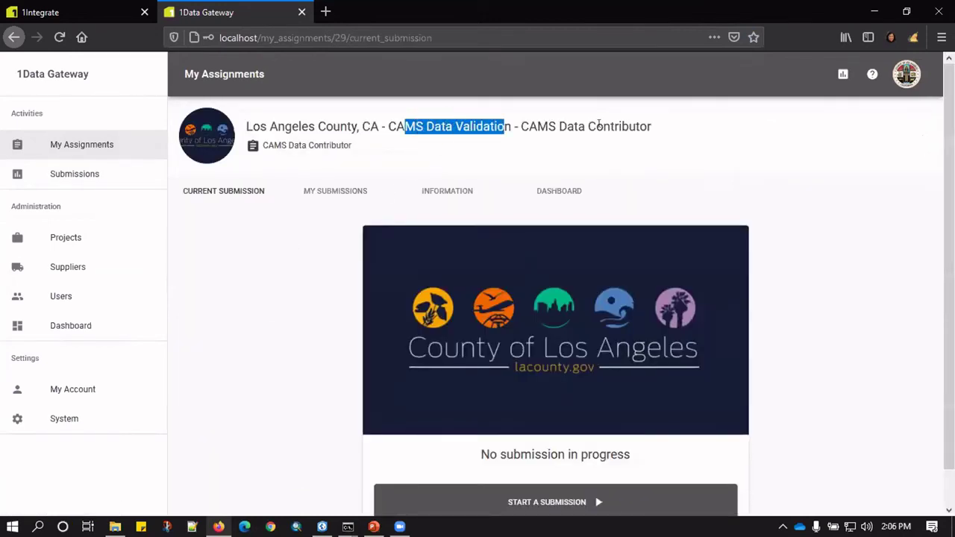
pyautogui.click(502, 116)
pyautogui.moveTo(581, 120); pyautogui.dragTo(663, 132)
pyautogui.click(830, 207)
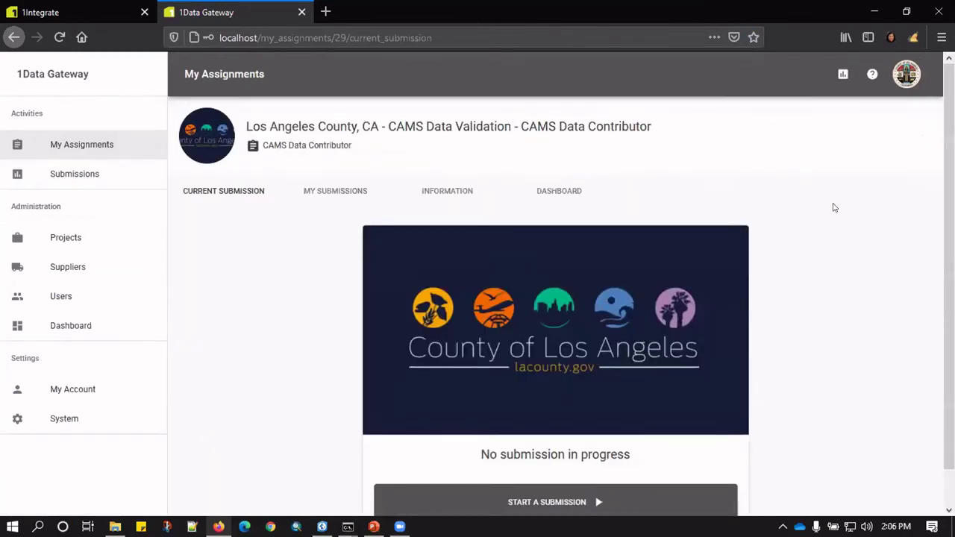
pyautogui.scroll(-1, 852, 216)
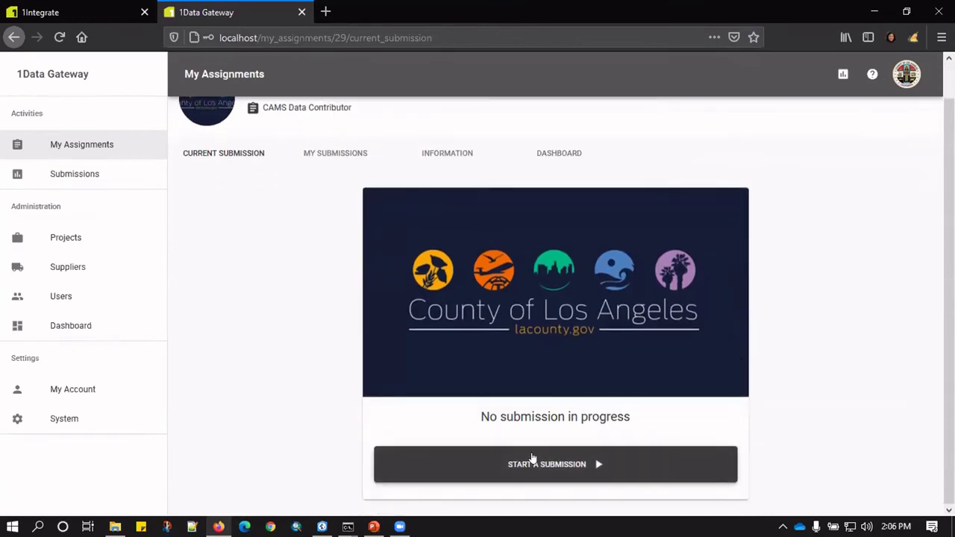
# Start a new submission, upload WestHollywood_Subset.gdb as CAMS Input, and continue to Configure Mapping.
pyautogui.click(532, 458)
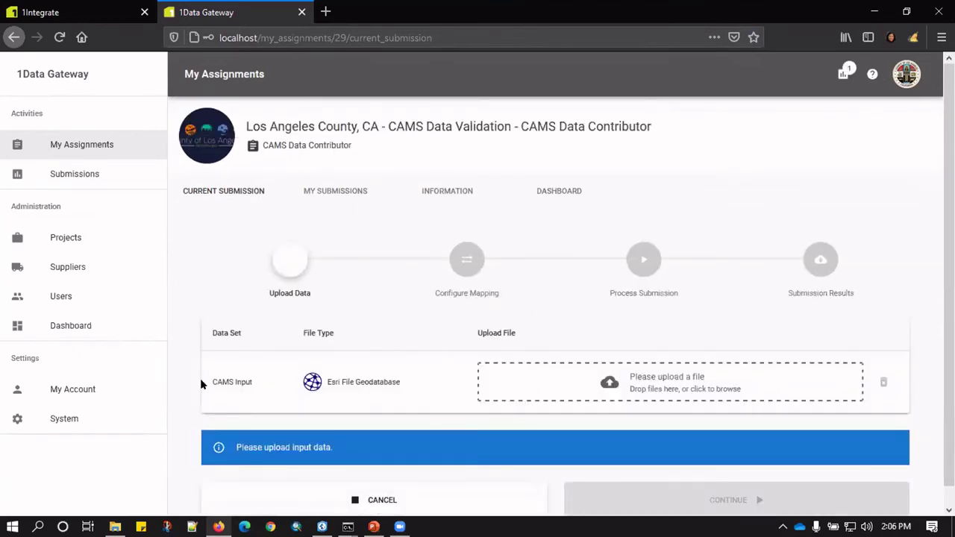
pyautogui.click(115, 527)
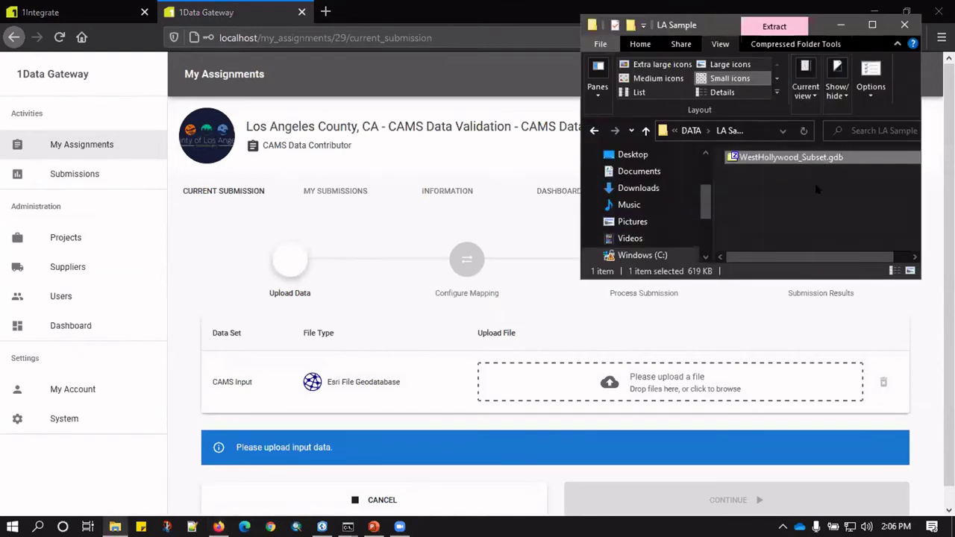
pyautogui.moveTo(790, 157); pyautogui.dragTo(646, 379)
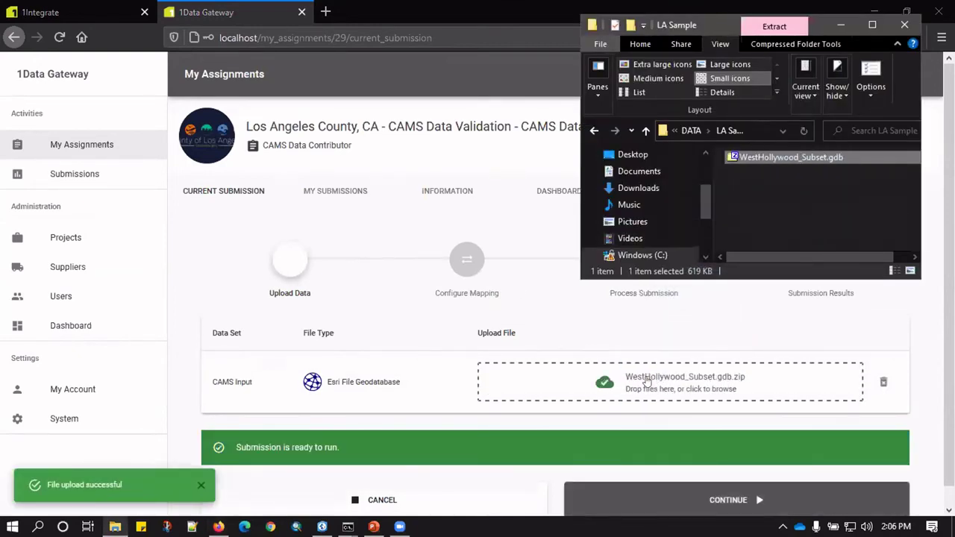
pyautogui.scroll(-1, 646, 382)
pyautogui.click(647, 481)
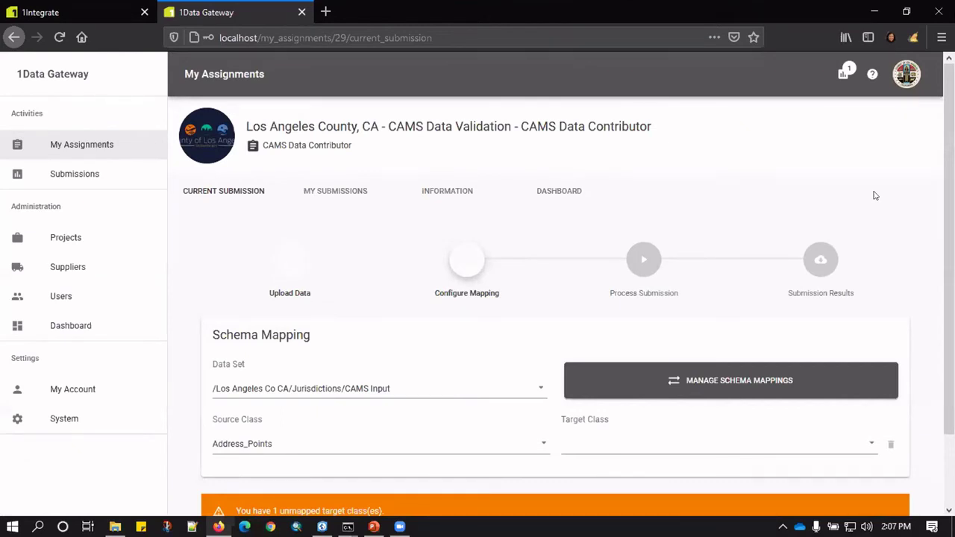
# Set Address_Points' target class to Site_Structure_Address_Points and open the Number attribute's field choices.
pyautogui.scroll(-2, 937, 176)
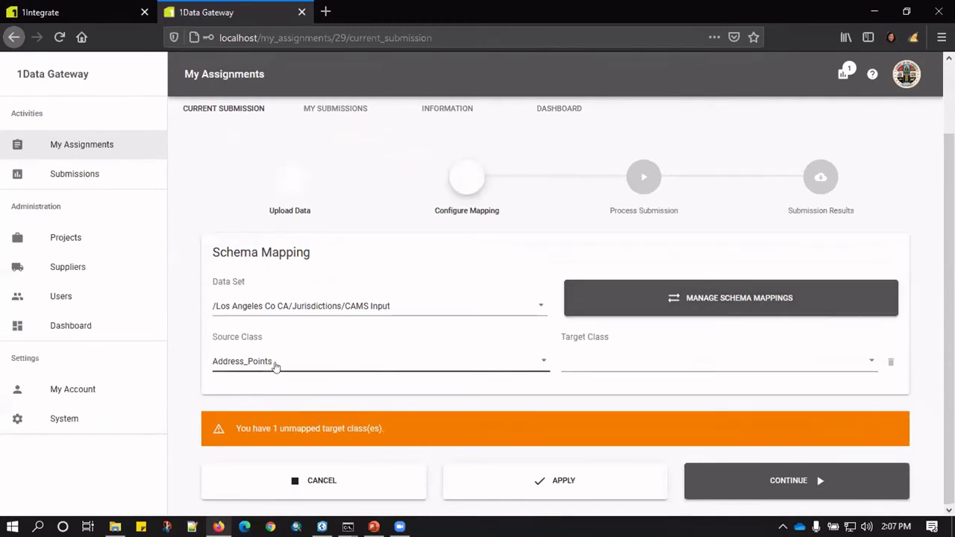
pyautogui.click(569, 365)
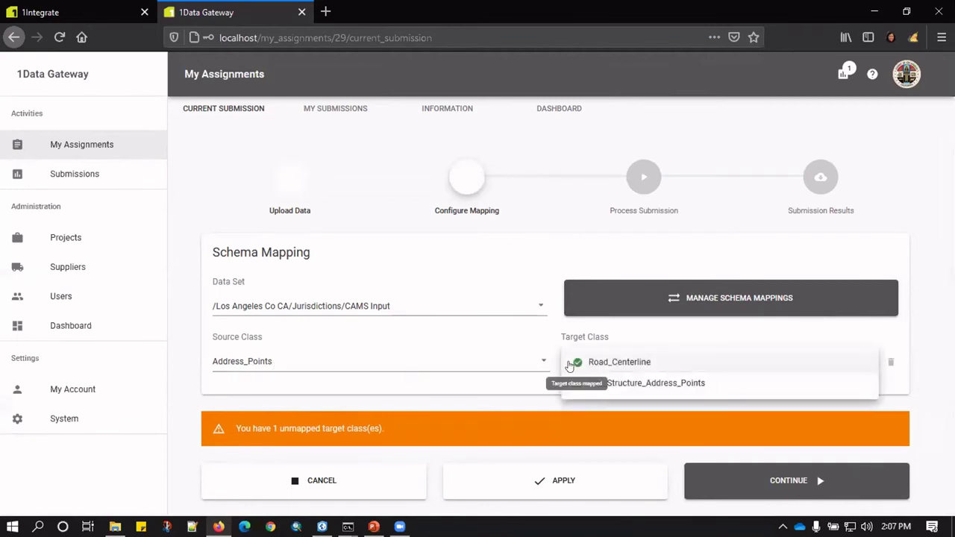
pyautogui.click(608, 383)
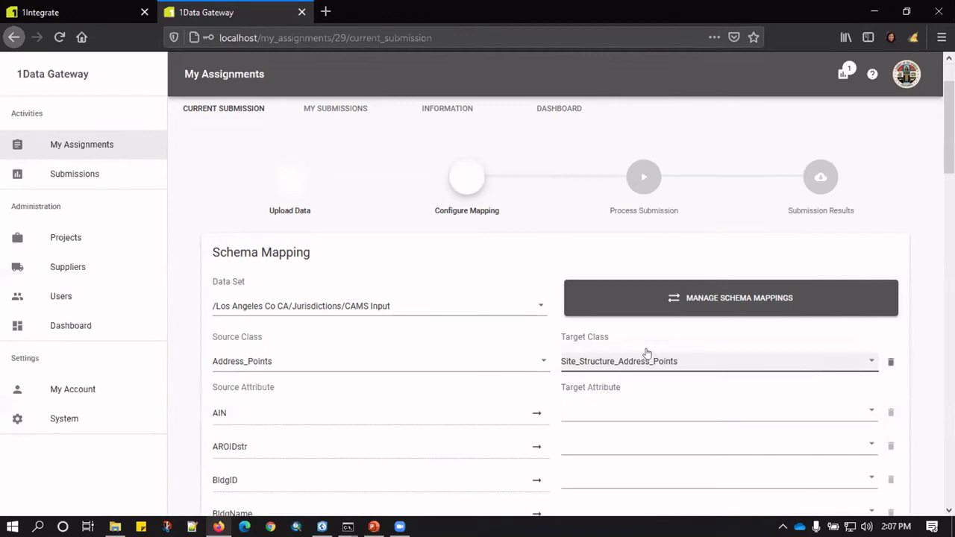
pyautogui.scroll(-5, 940, 188)
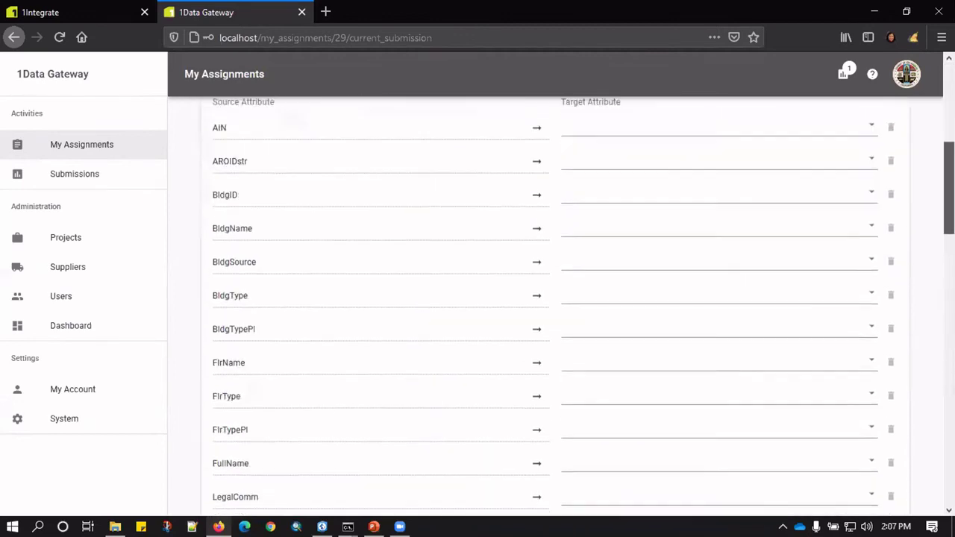
pyautogui.scroll(-4, 941, 260)
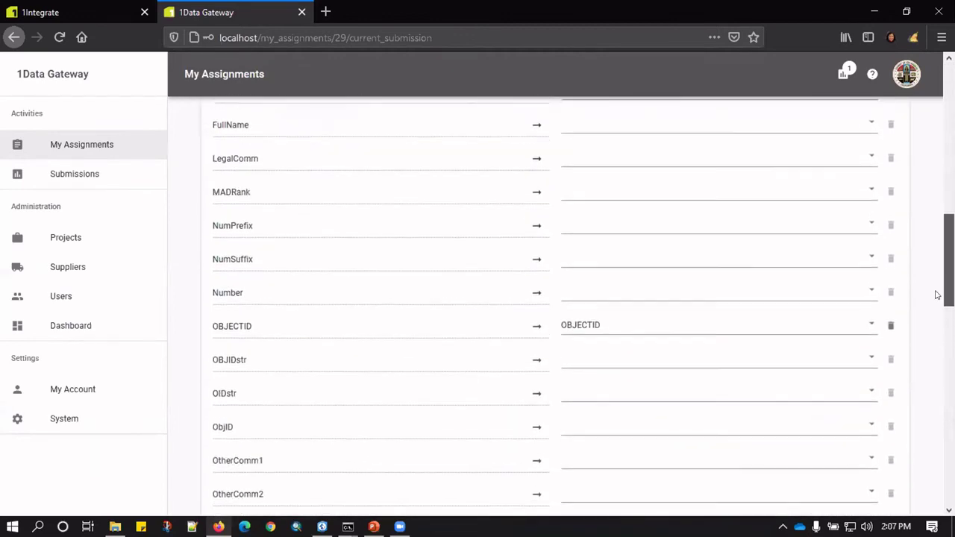
pyautogui.scroll(-1, 935, 302)
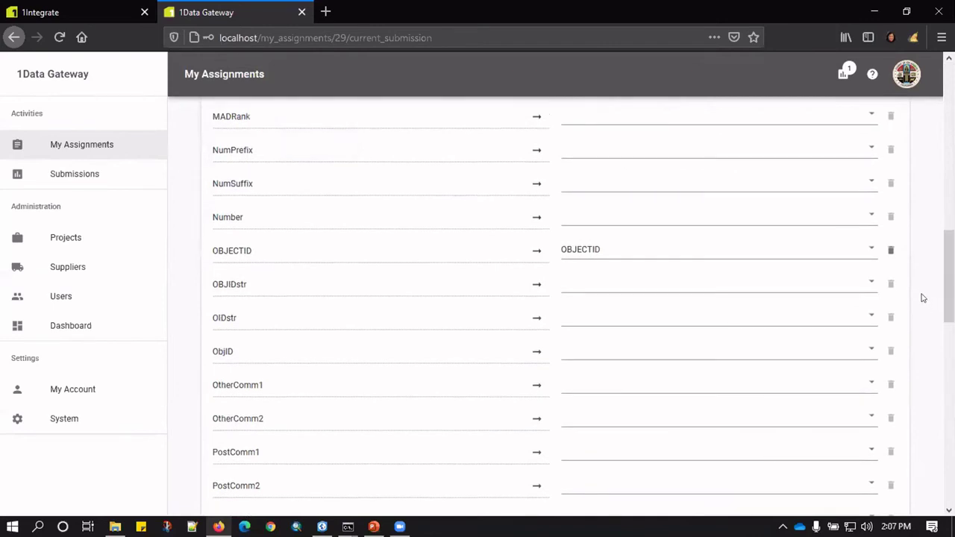
pyautogui.click(597, 217)
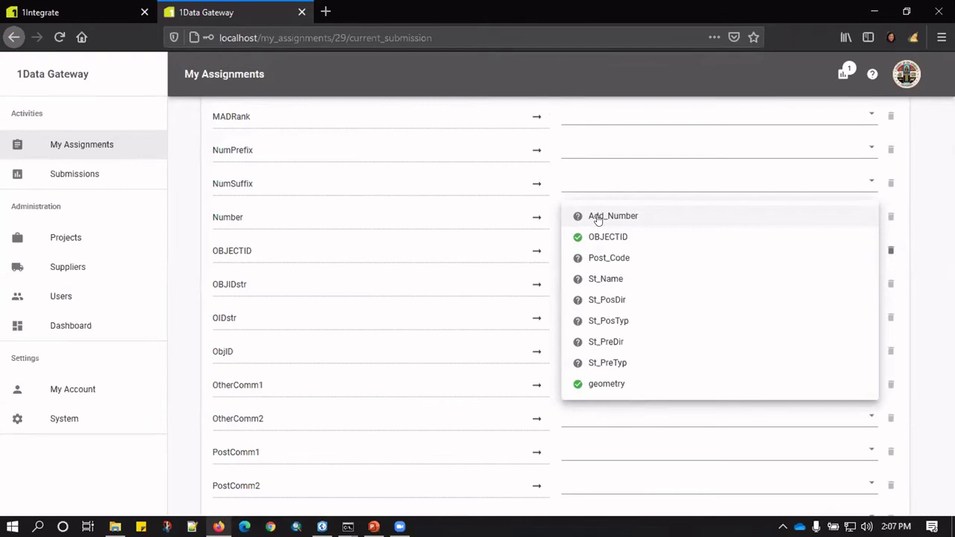
# Map Number to Add_Number, PostDir to St_PosDir and PreDir to St_PreDir, leaving PostMod and PreMod unmapped.
pyautogui.click(596, 217)
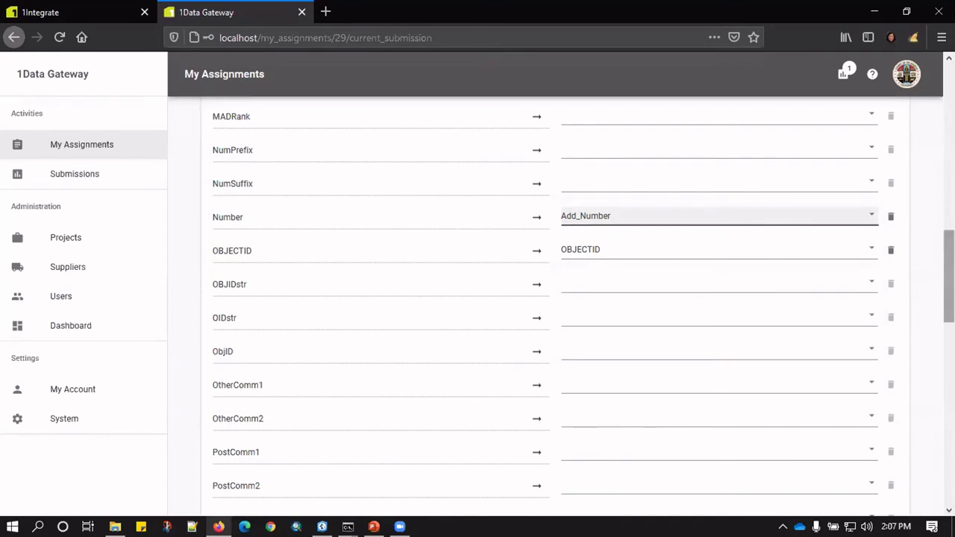
pyautogui.scroll(-5, 552, 298)
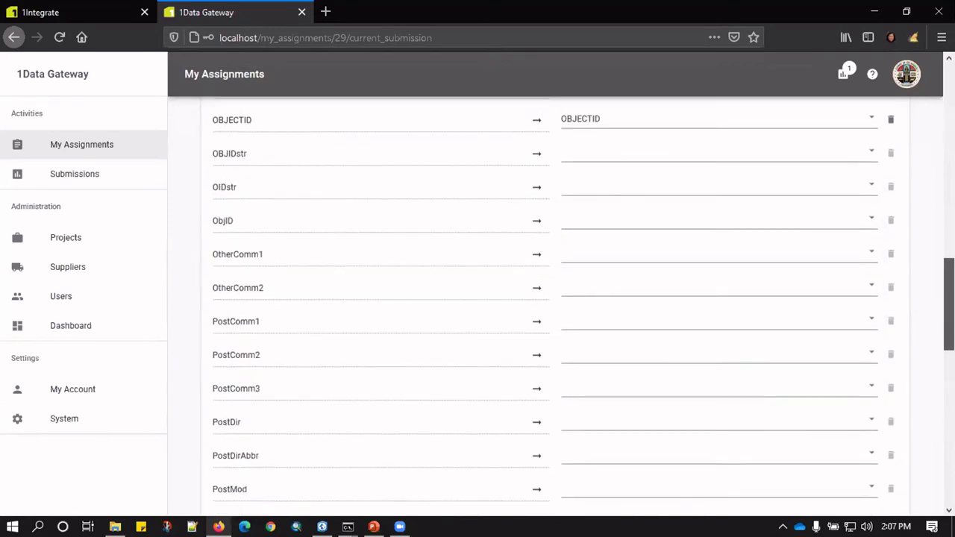
pyautogui.click(587, 164)
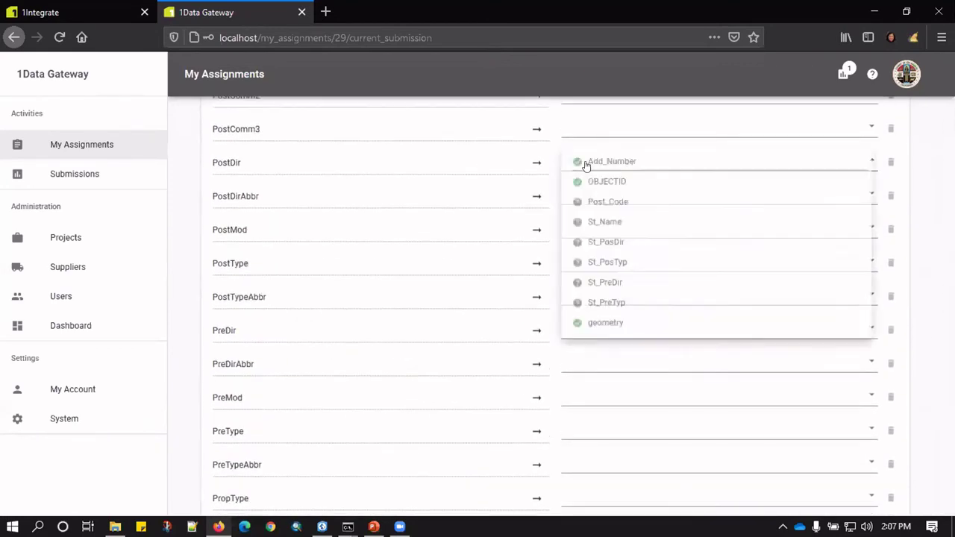
pyautogui.click(578, 246)
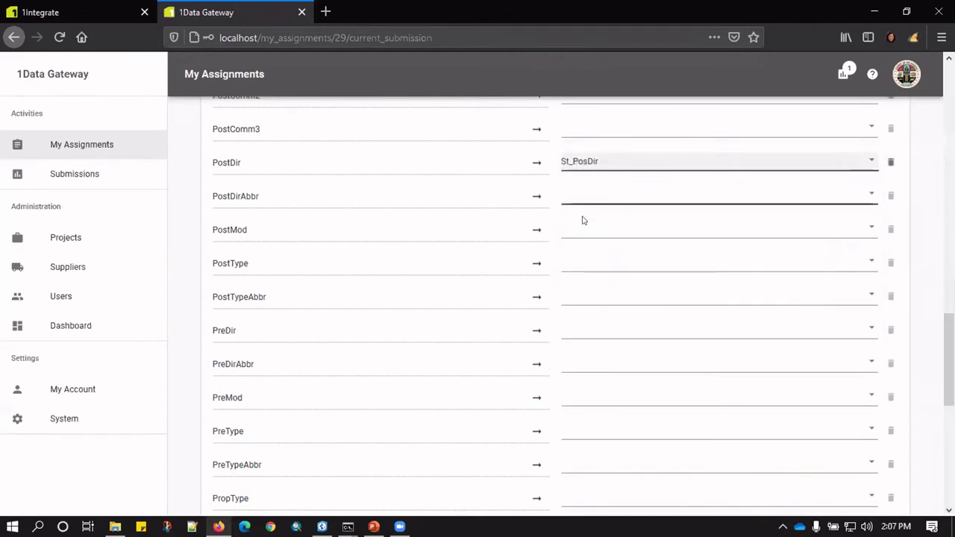
pyautogui.click(579, 231)
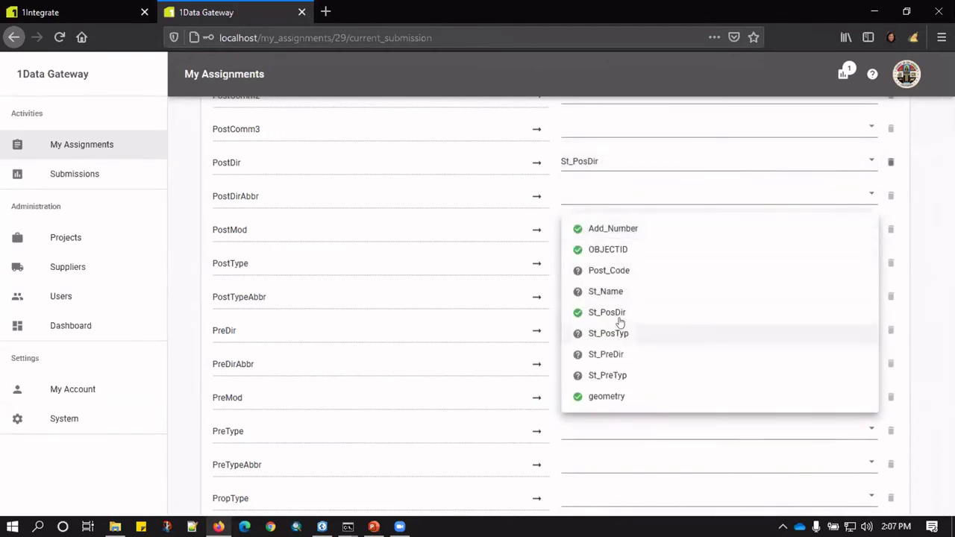
pyautogui.click(911, 318)
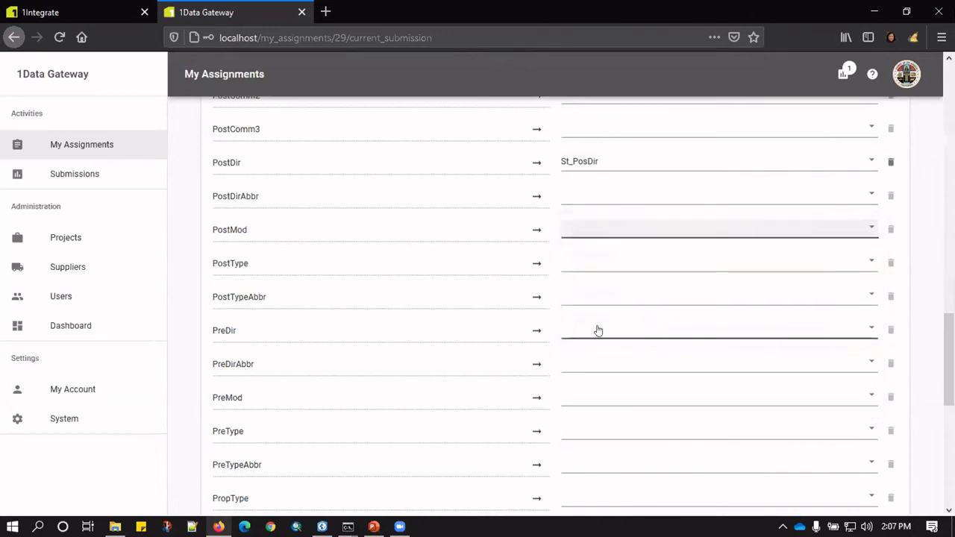
pyautogui.click(587, 328)
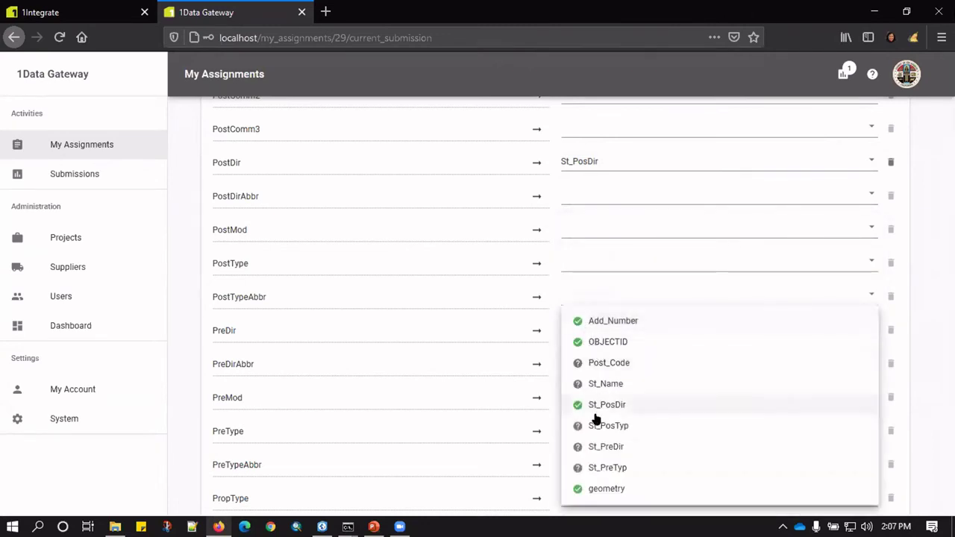
pyautogui.click(595, 446)
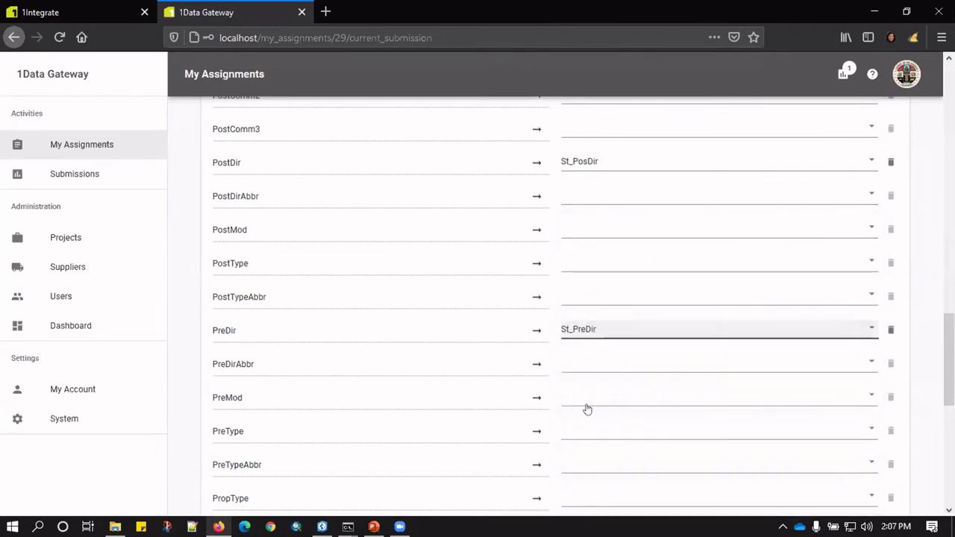
pyautogui.click(584, 396)
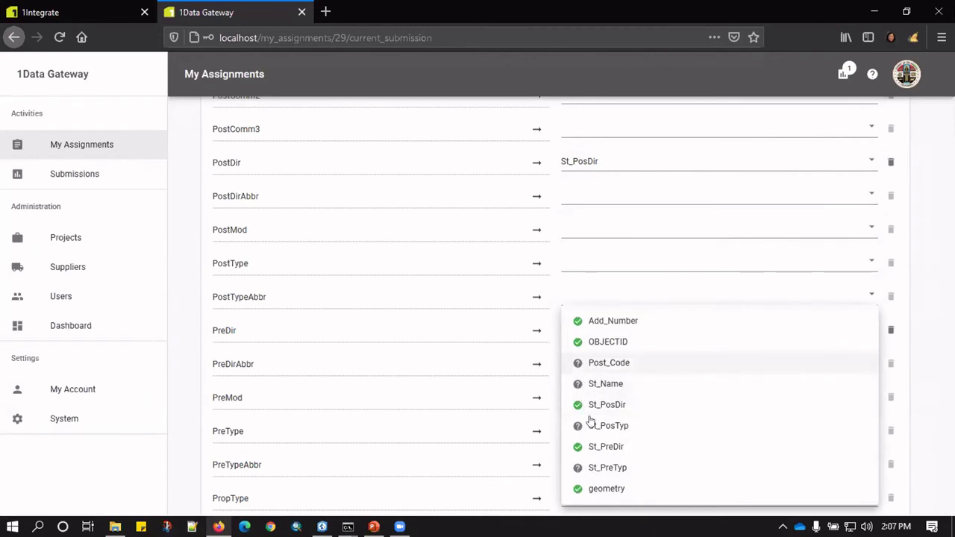
pyautogui.click(932, 274)
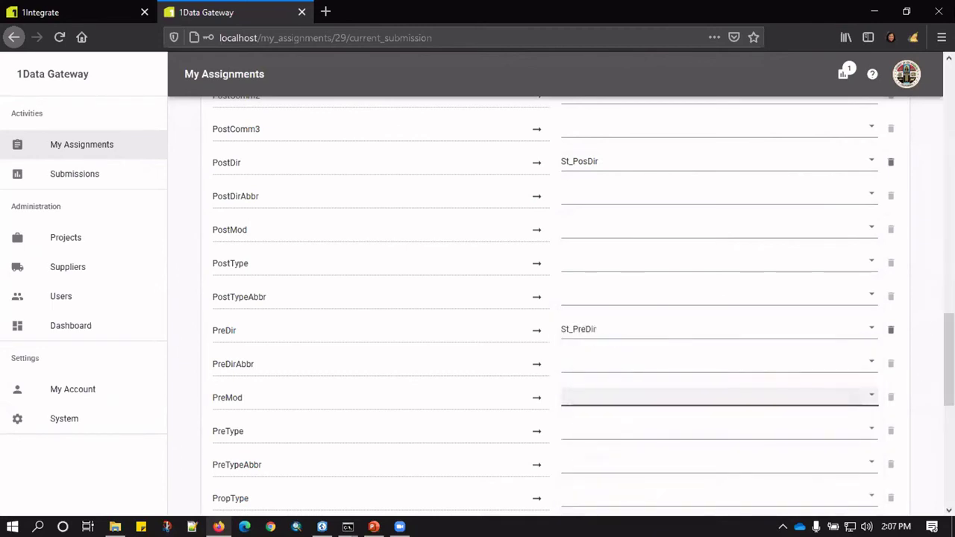
# Map PreType to St_PreTyp, PostType to St_PosTyp, StreetName to St_Name and ZipCode to Post_Code.
pyautogui.scroll(-3, 694, 266)
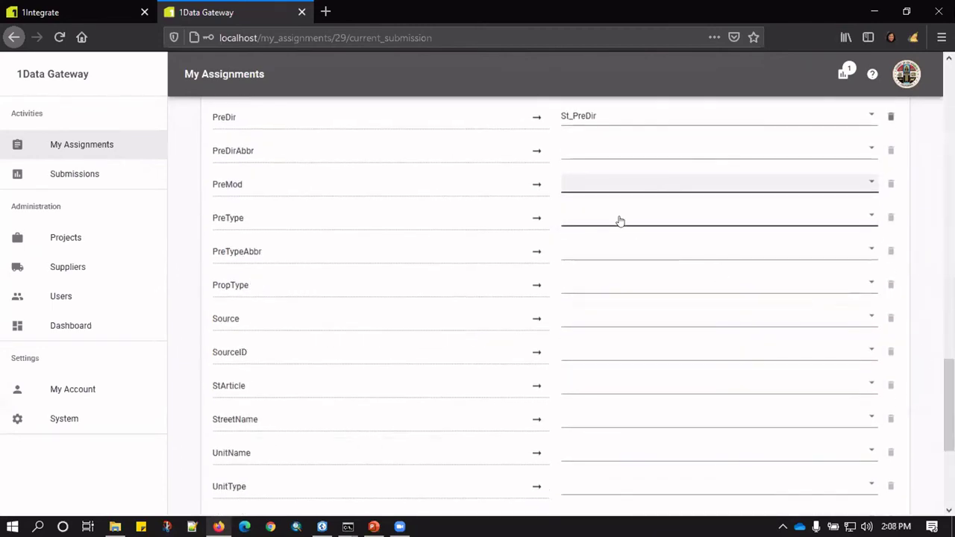
pyautogui.click(617, 219)
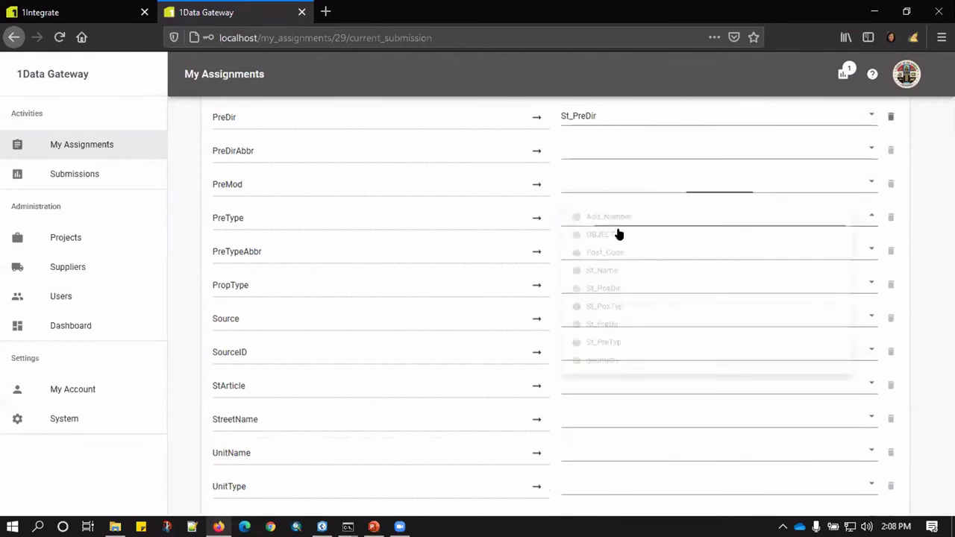
pyautogui.click(607, 364)
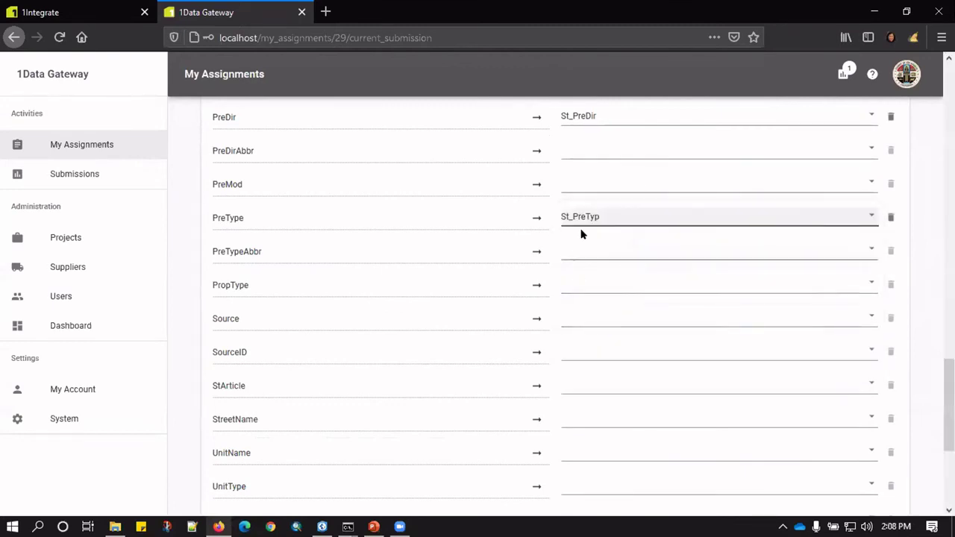
pyautogui.scroll(5, 948, 403)
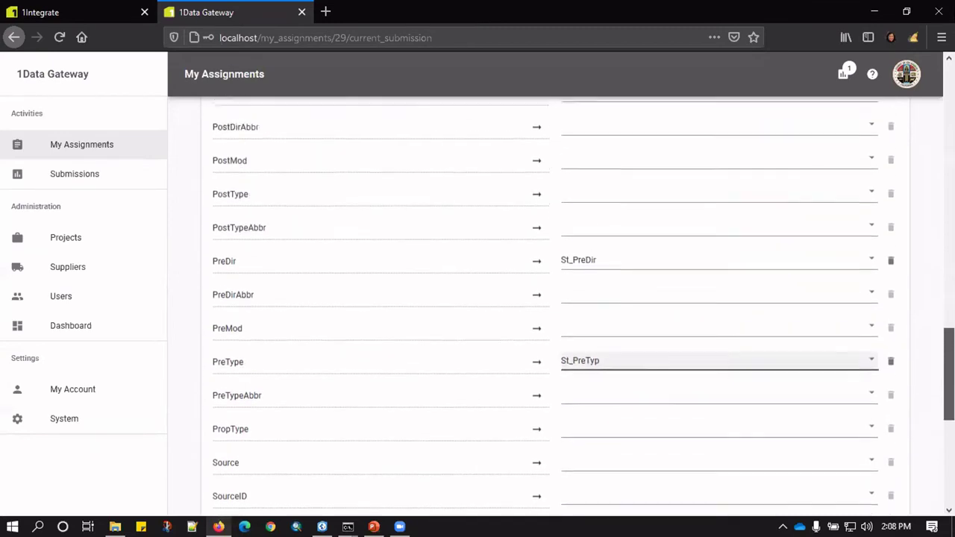
pyautogui.click(623, 289)
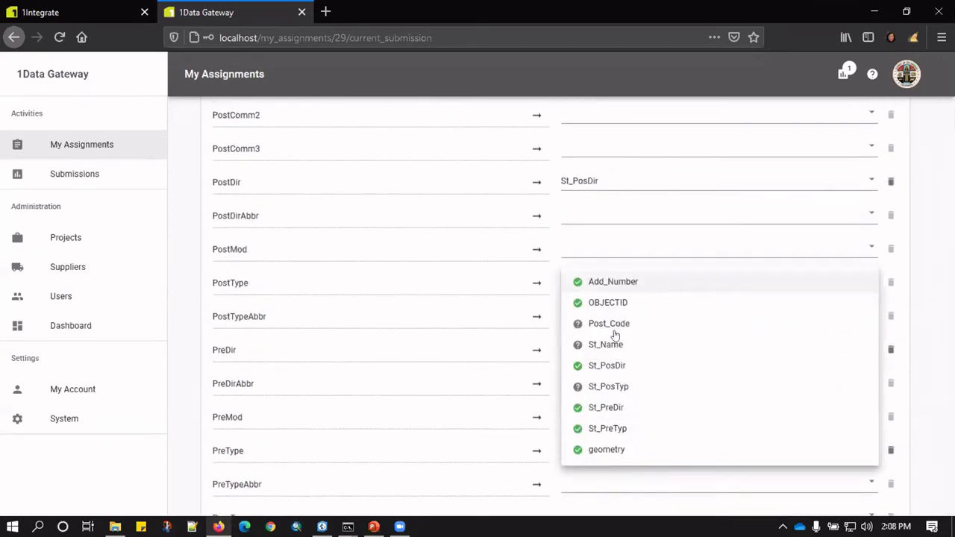
pyautogui.click(641, 387)
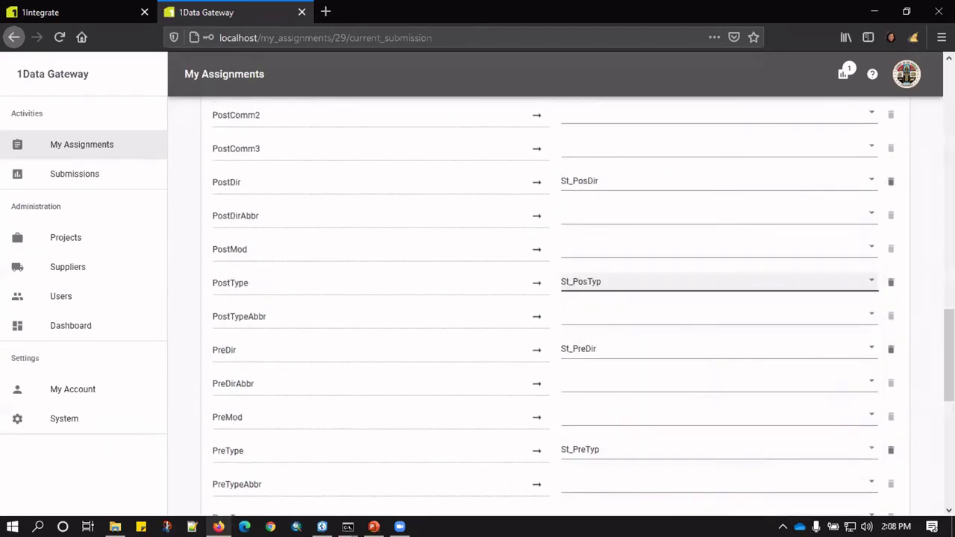
pyautogui.scroll(-7, 666, 252)
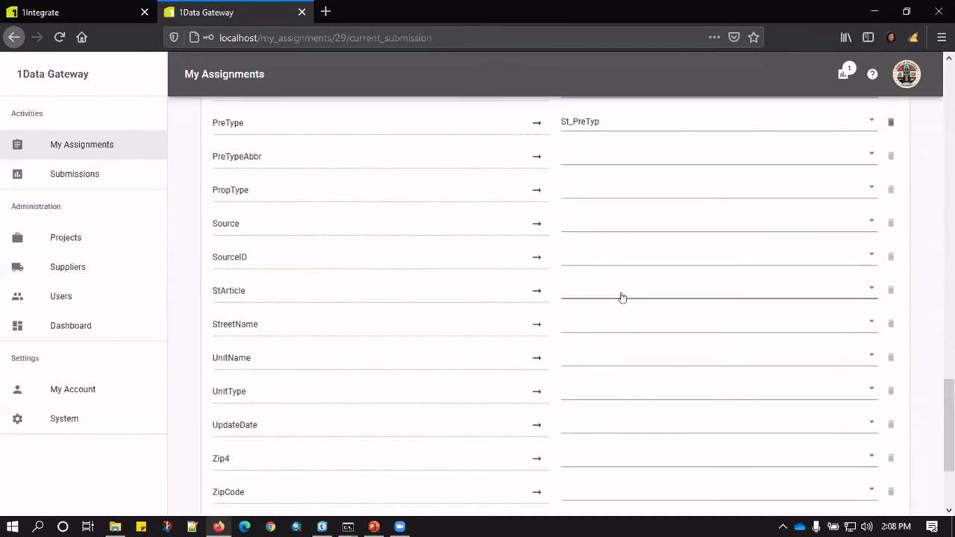
pyautogui.click(608, 322)
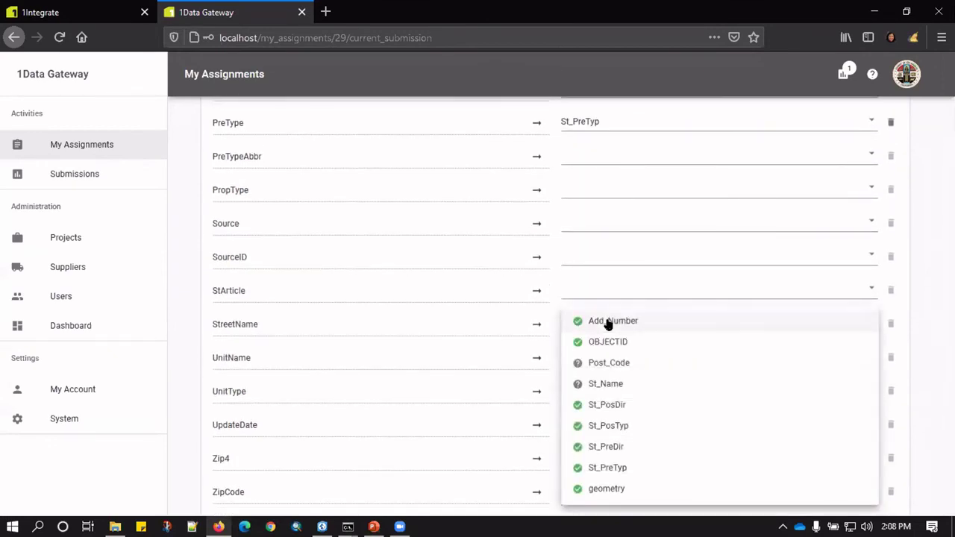
pyautogui.click(601, 383)
pyautogui.scroll(-2, 684, 262)
pyautogui.scroll(-1, 614, 352)
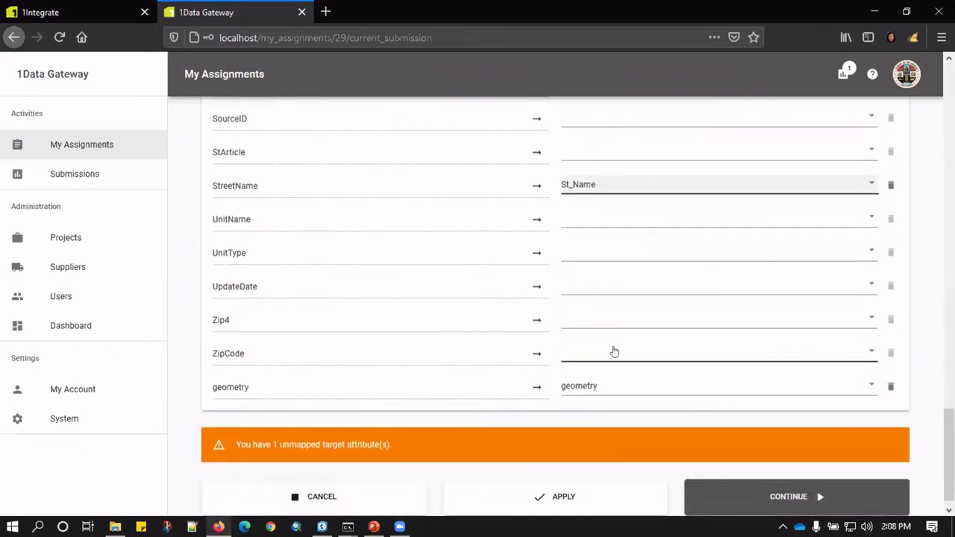
pyautogui.click(571, 352)
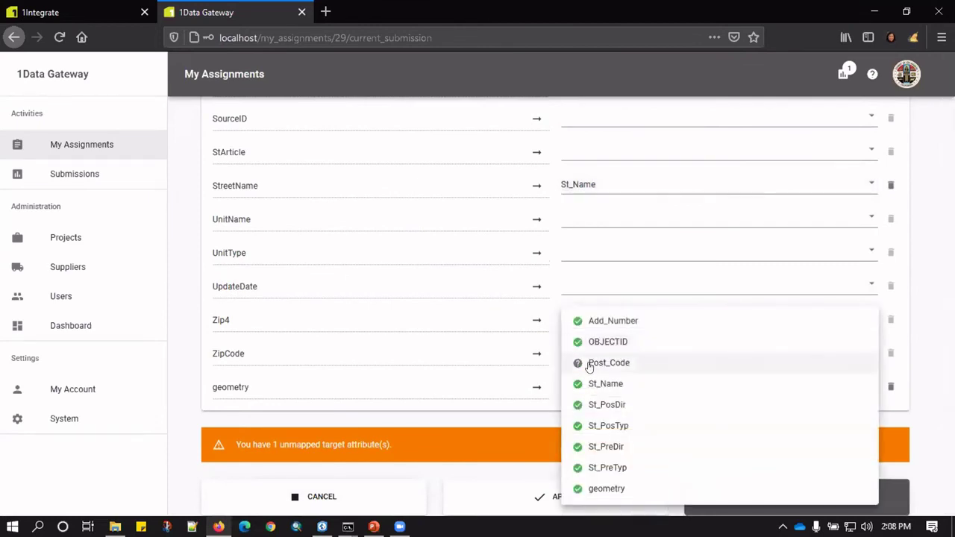
pyautogui.click(585, 366)
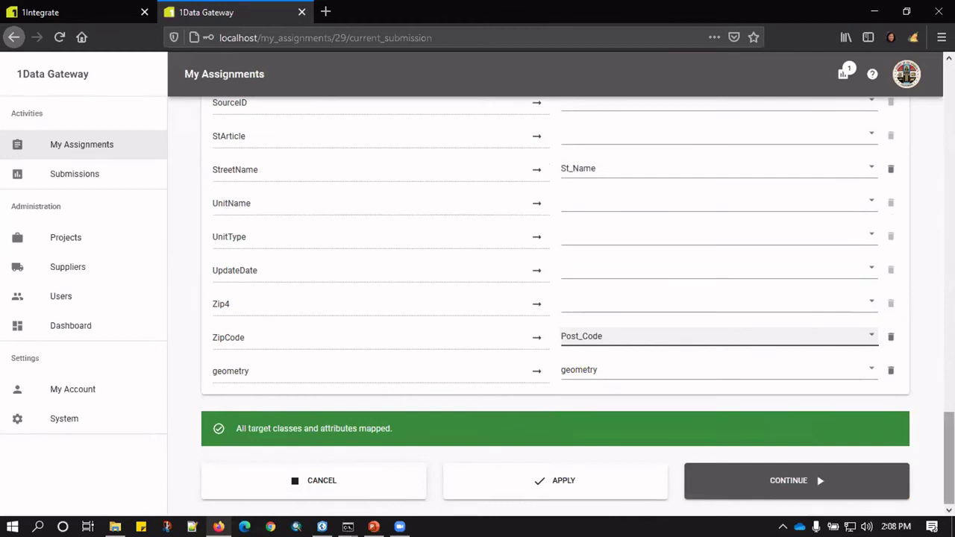
# Apply the Address_Points mapping and review the saved mappings in Manage Schema Mappings.
pyautogui.click(616, 475)
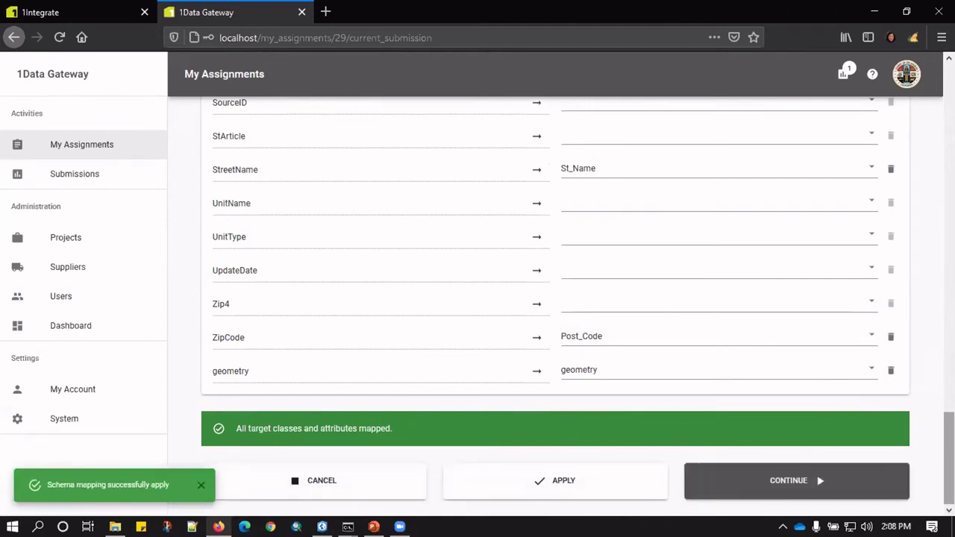
pyautogui.scroll(20, 555, 306)
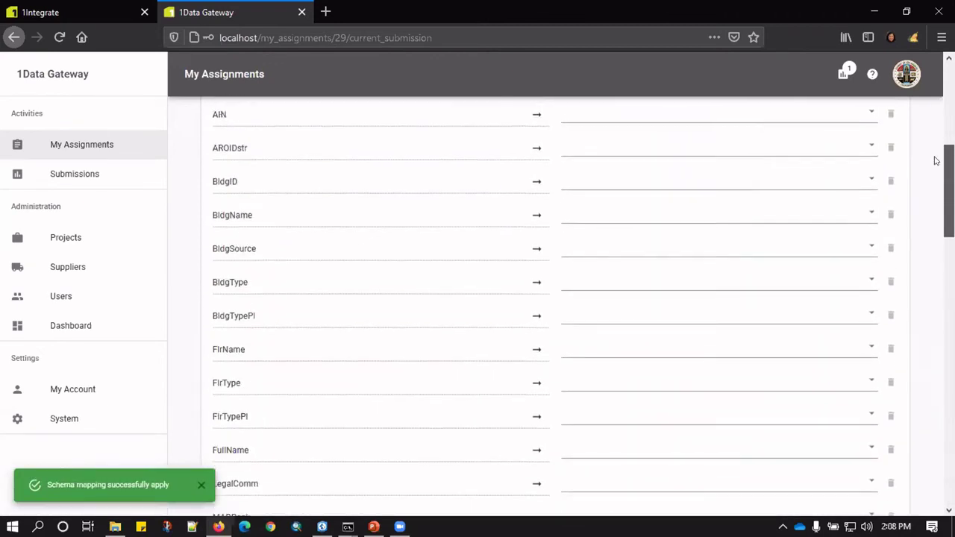
pyautogui.scroll(1, 555, 306)
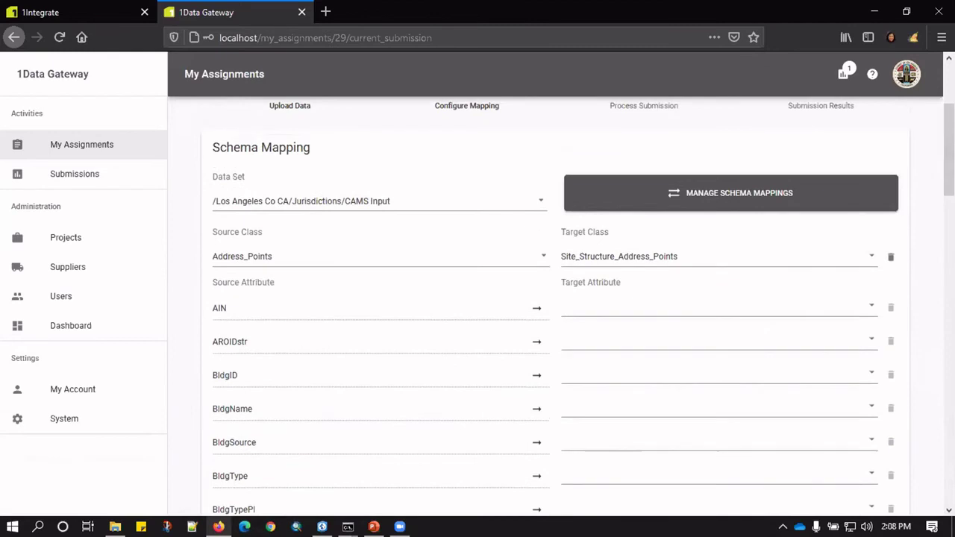
pyautogui.click(718, 191)
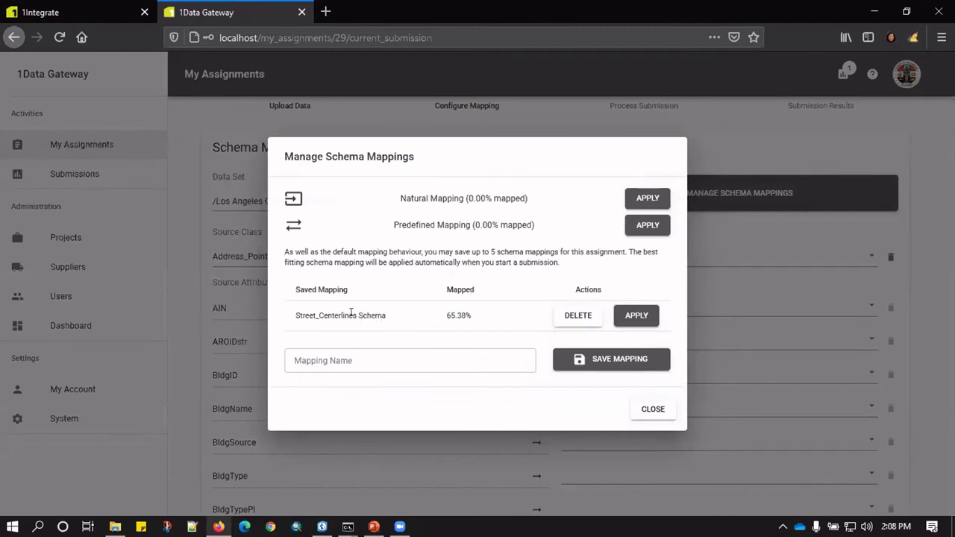
pyautogui.click(643, 409)
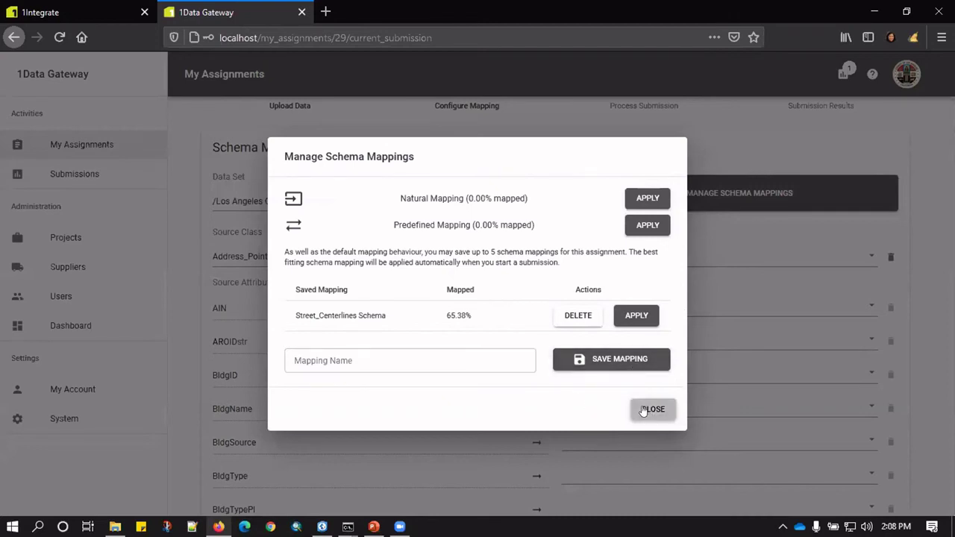
pyautogui.click(638, 409)
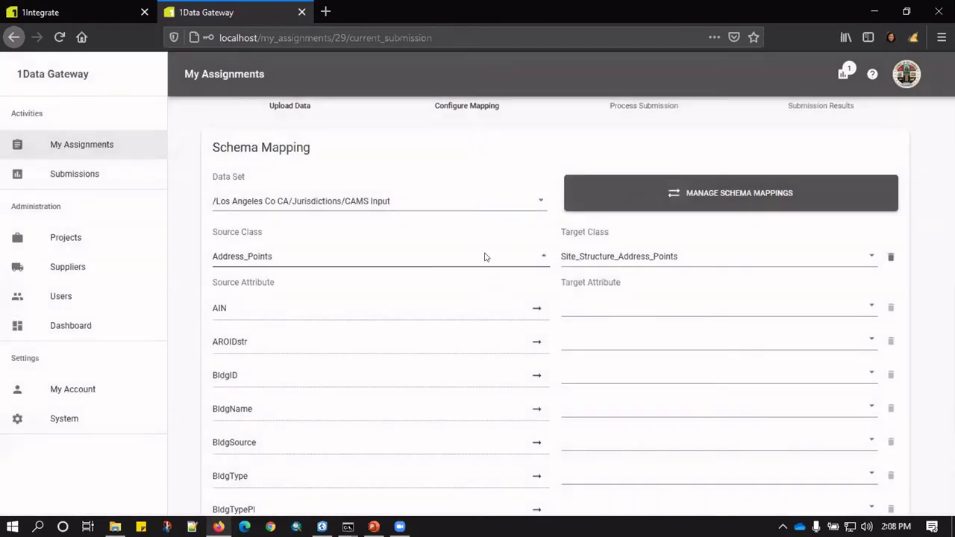
pyautogui.click(485, 256)
# Switch to Street_Centerlines and verify its Road_Centerline mappings, including Zip_L/Zip_R to PostCode_L/PostCode_R.
pyautogui.click(464, 278)
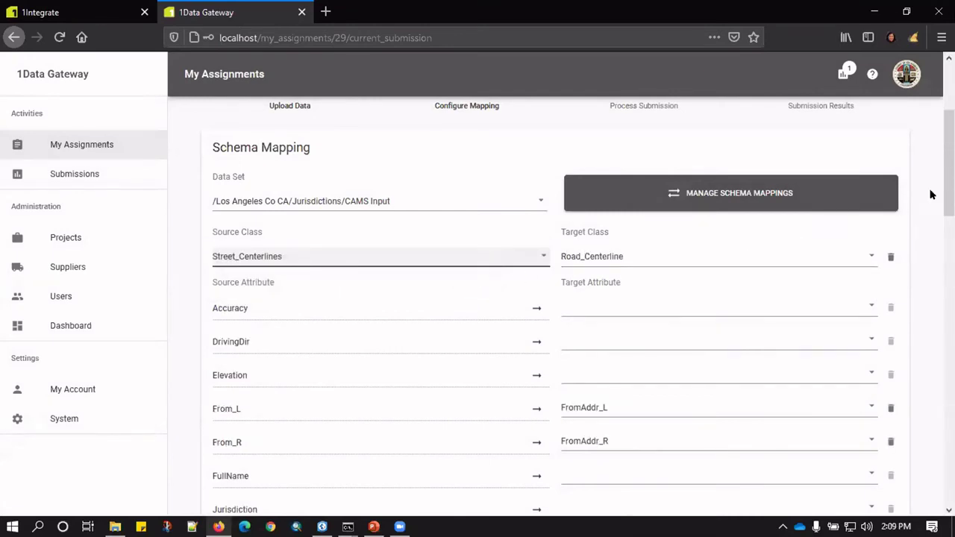
pyautogui.scroll(-1, 949, 164)
pyautogui.scroll(-8, 948, 164)
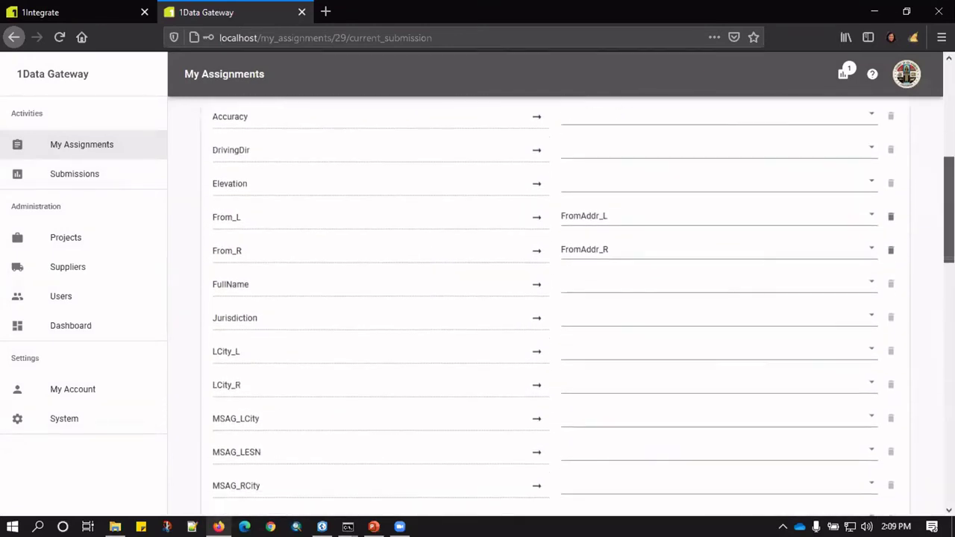
pyautogui.scroll(-10, 948, 164)
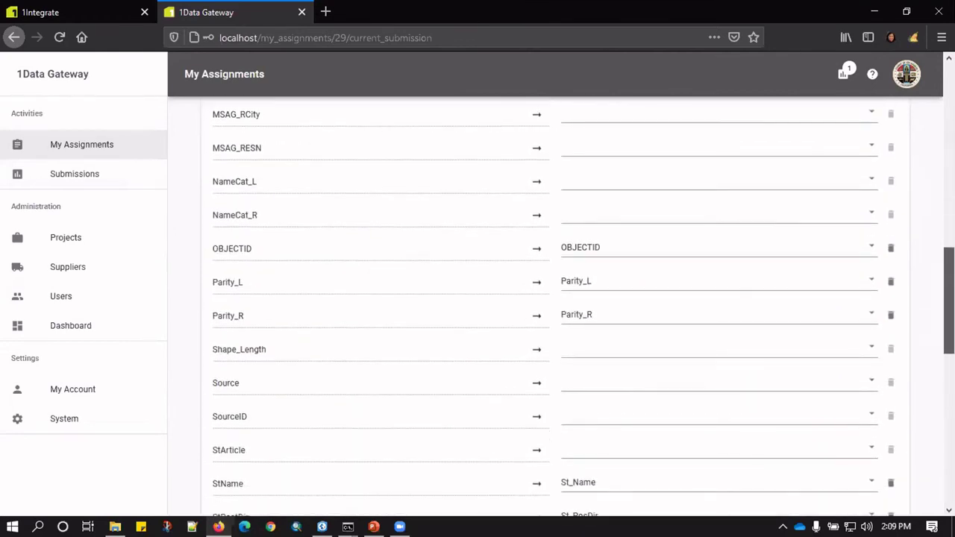
pyautogui.scroll(-7, 949, 164)
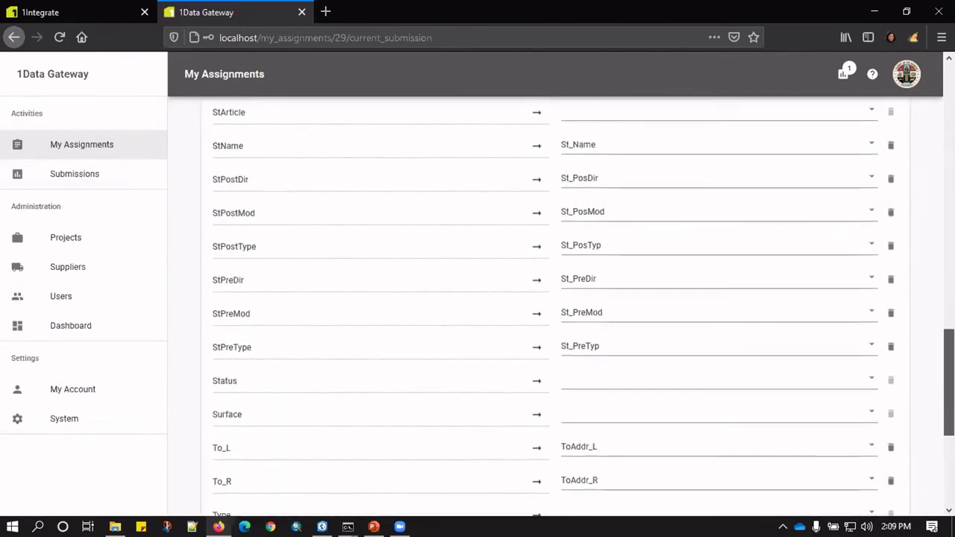
pyautogui.scroll(-3, 555, 305)
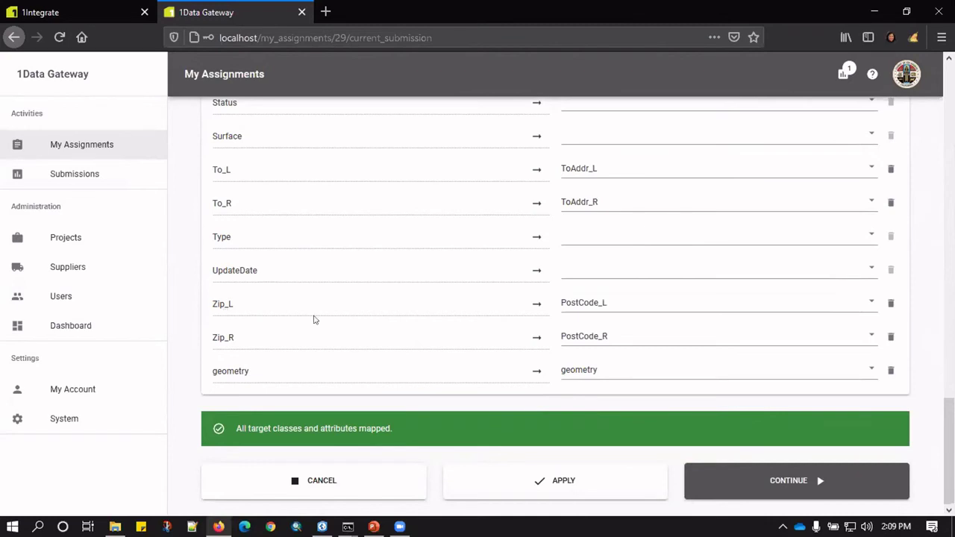
# Start processing the submission with the configured schema mappings.
pyautogui.click(776, 480)
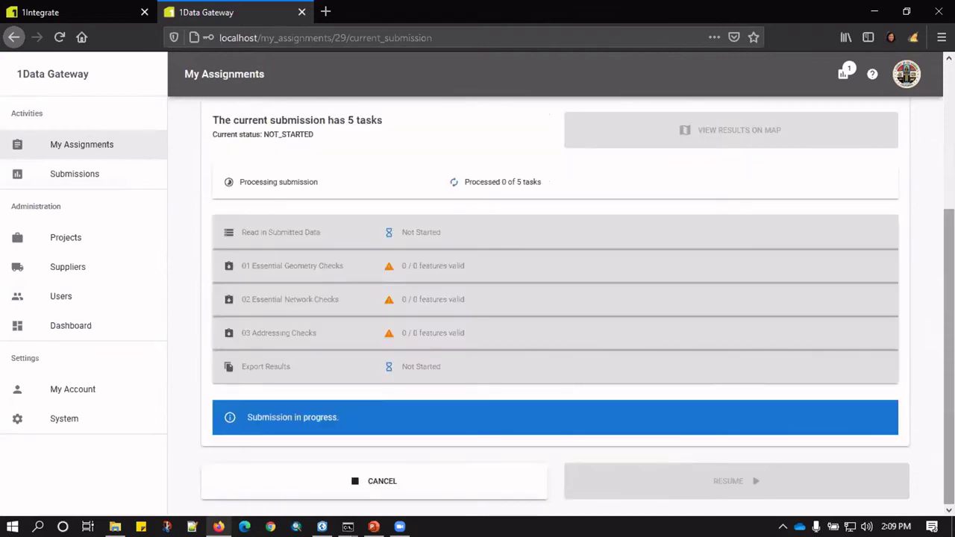
pyautogui.scroll(1, 577, 309)
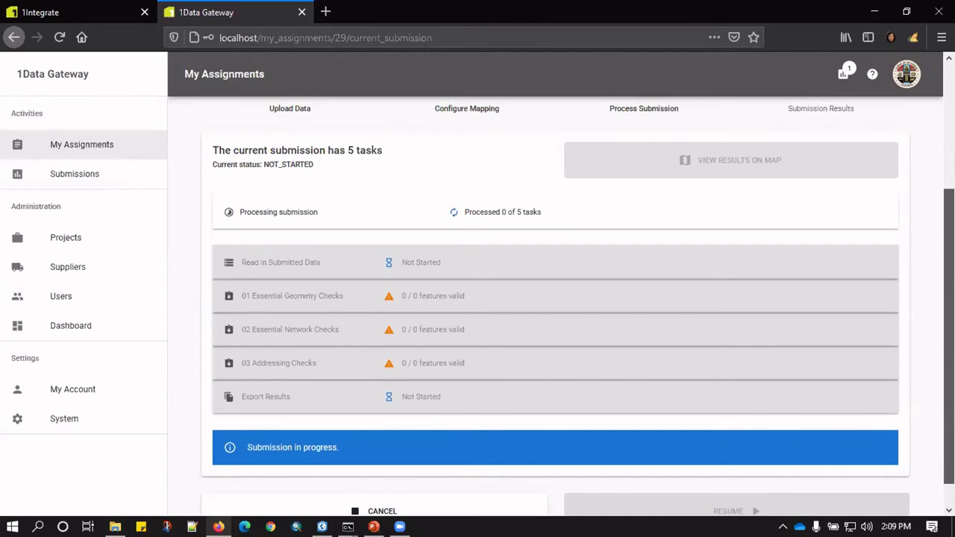
pyautogui.scroll(5, 476, 100)
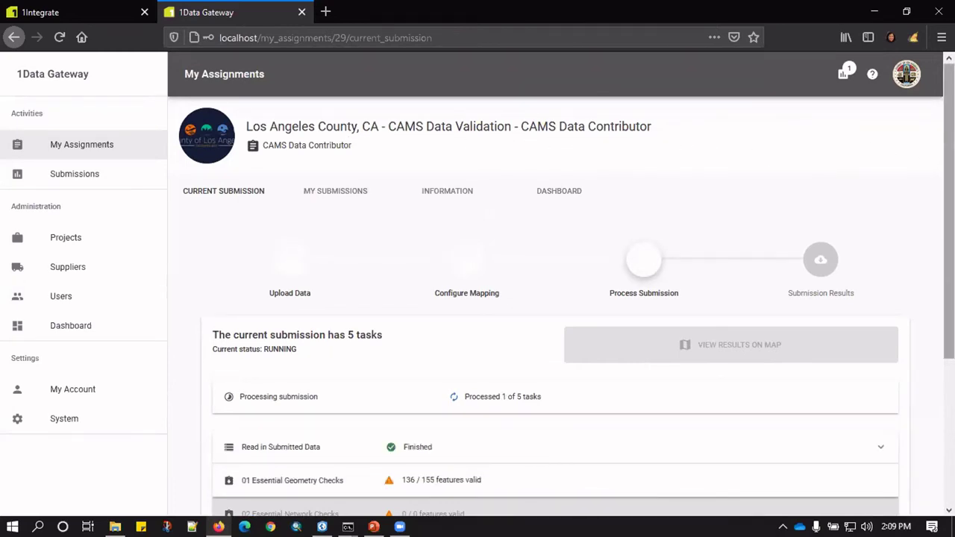
pyautogui.scroll(-3, 560, 299)
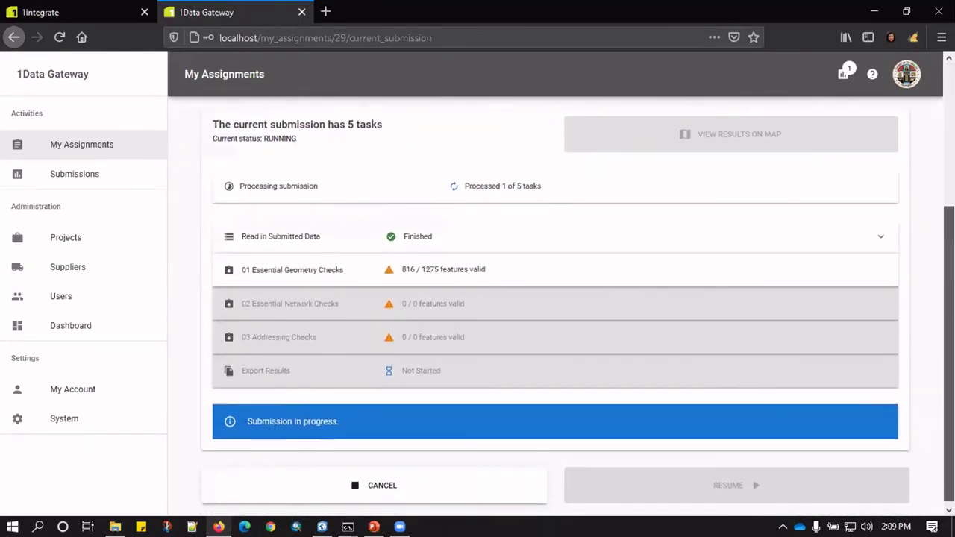
# Expand Read in Submitted Data to show its Class/Features/Errors table.
pyautogui.click(261, 239)
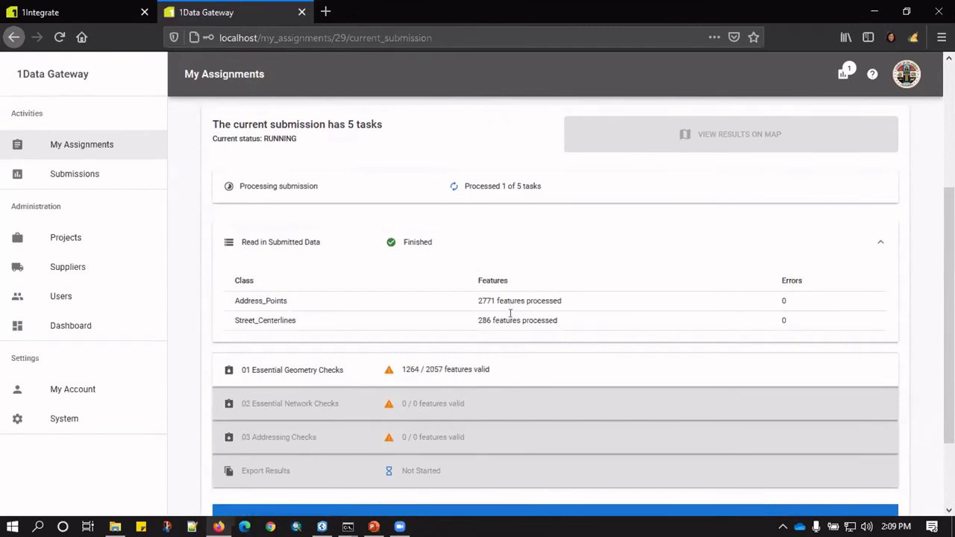
pyautogui.scroll(-1, 946, 213)
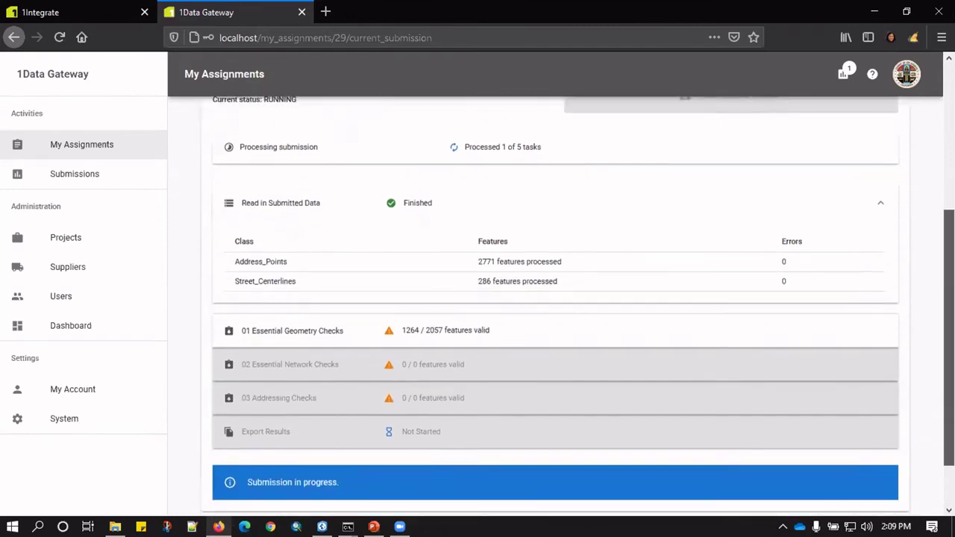
pyautogui.scroll(-2, 945, 223)
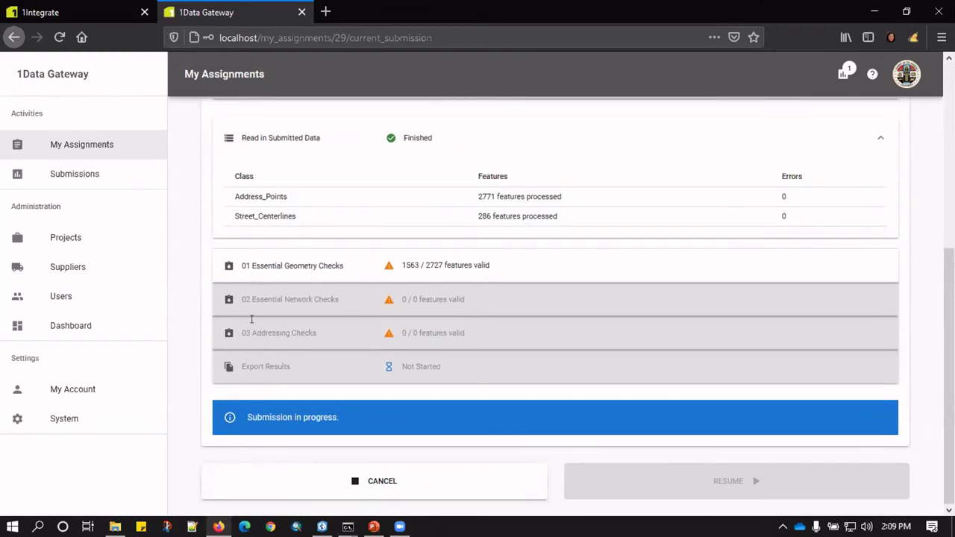
# Expand 01 Essential Geometry Checks to review per-rule results, like duplicate features at 57.18% valid.
pyautogui.click(242, 273)
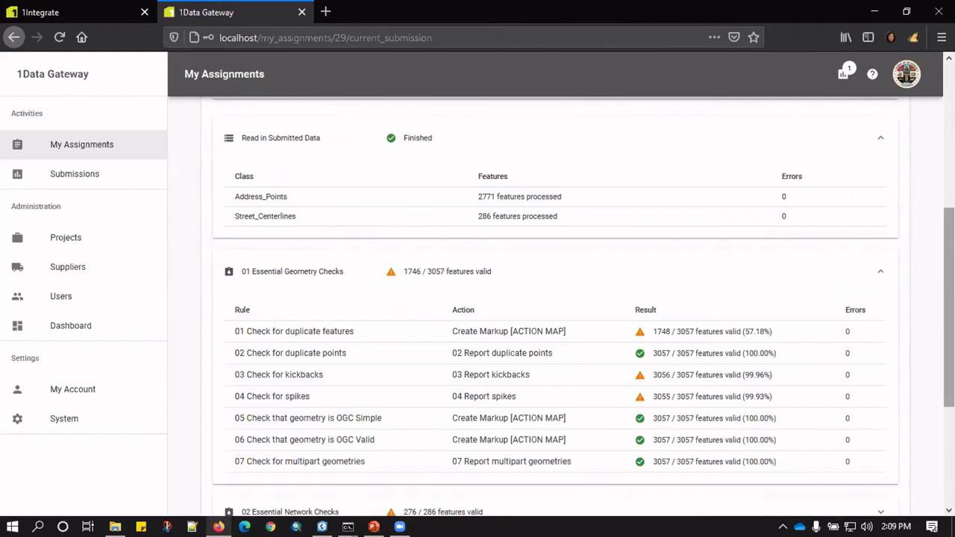
pyautogui.scroll(-3, 556, 305)
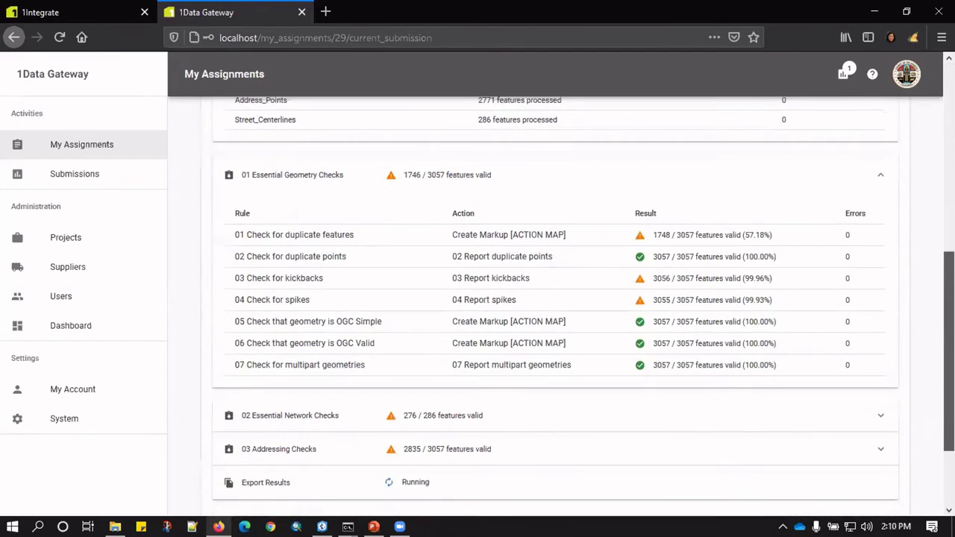
pyautogui.scroll(2, 718, 244)
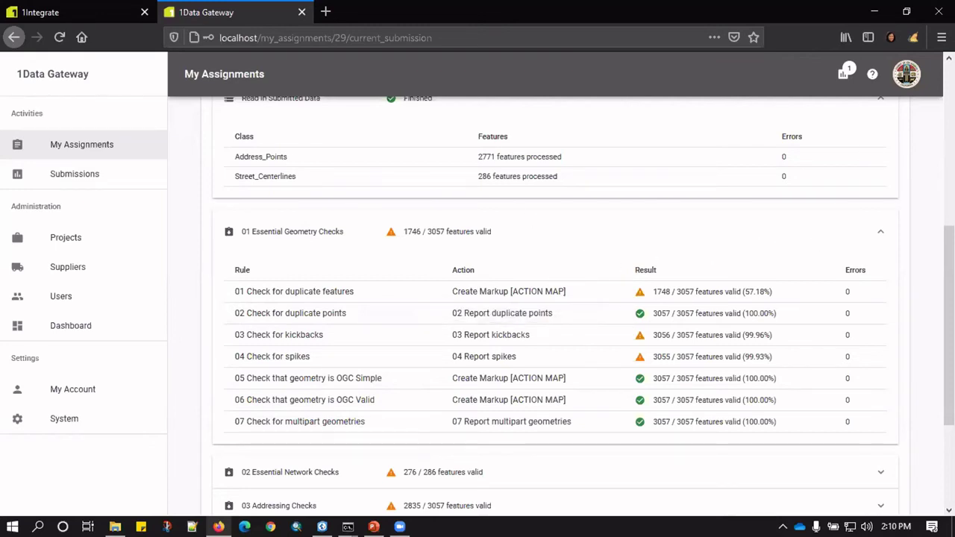
pyautogui.scroll(-1, 555, 298)
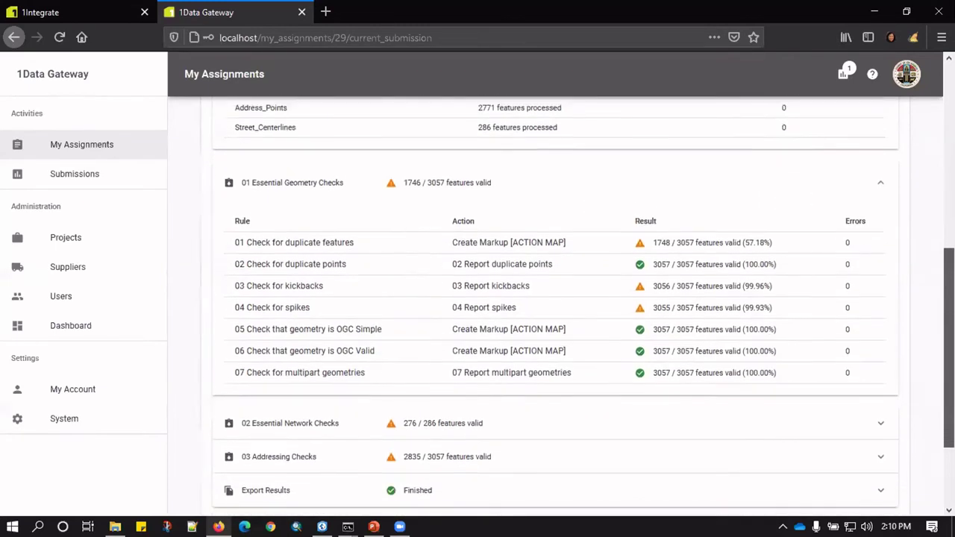
pyautogui.scroll(-1, 555, 298)
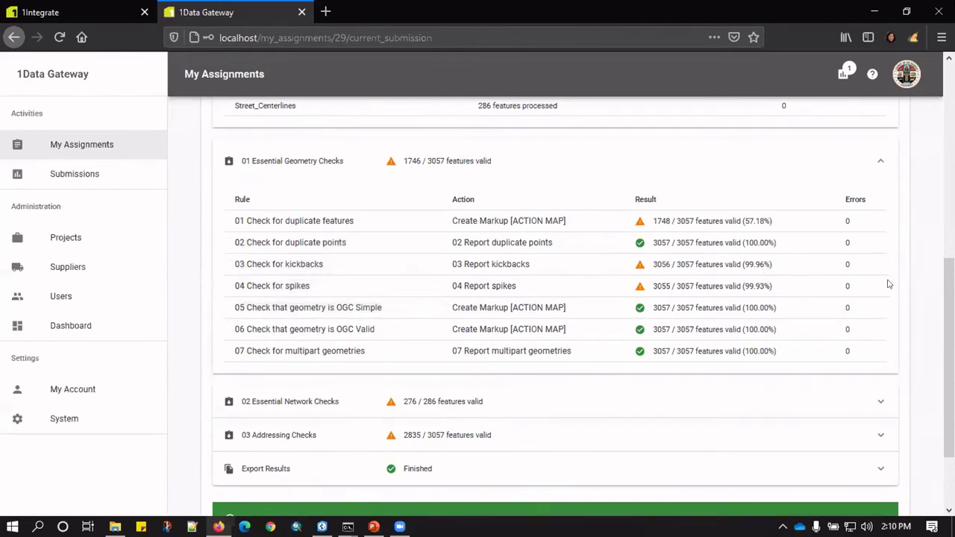
pyautogui.scroll(-3, 835, 356)
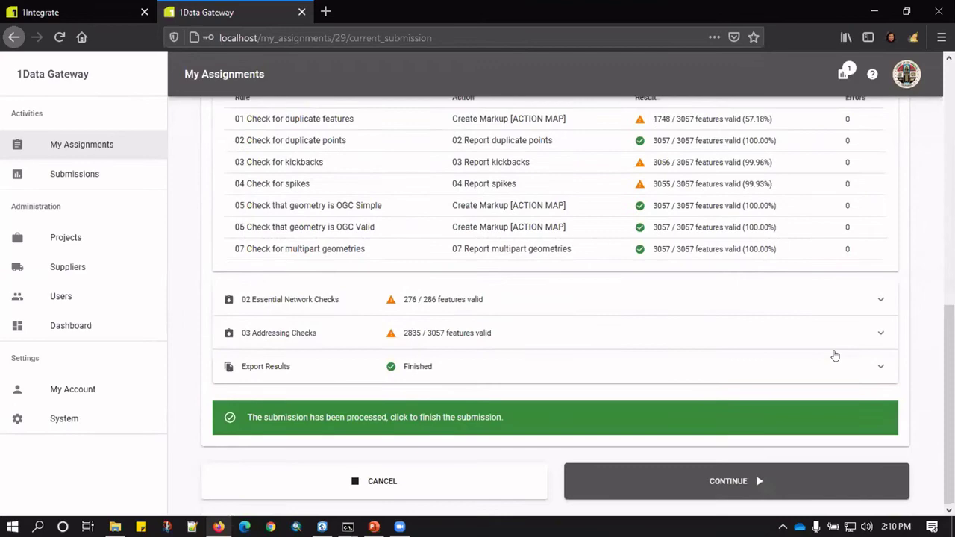
# Expand the 02 Essential Network Checks and 03 Addressing Checks rule tables and review their results.
pyautogui.click(314, 302)
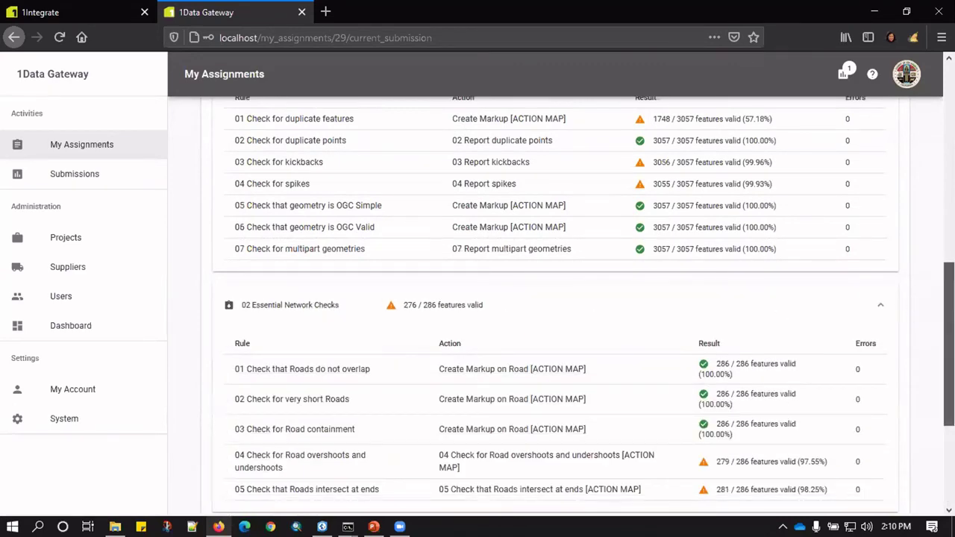
pyautogui.scroll(-4, 935, 296)
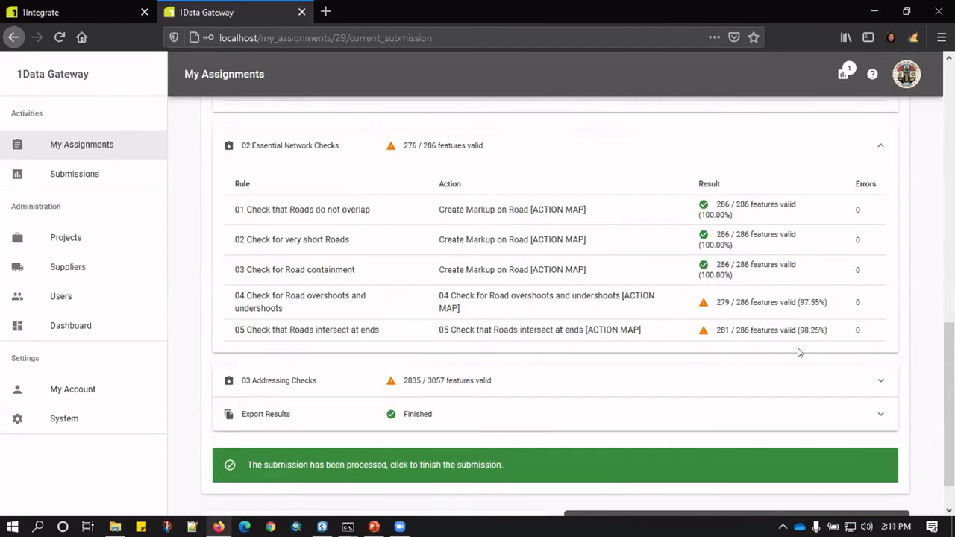
pyautogui.scroll(-1, 947, 403)
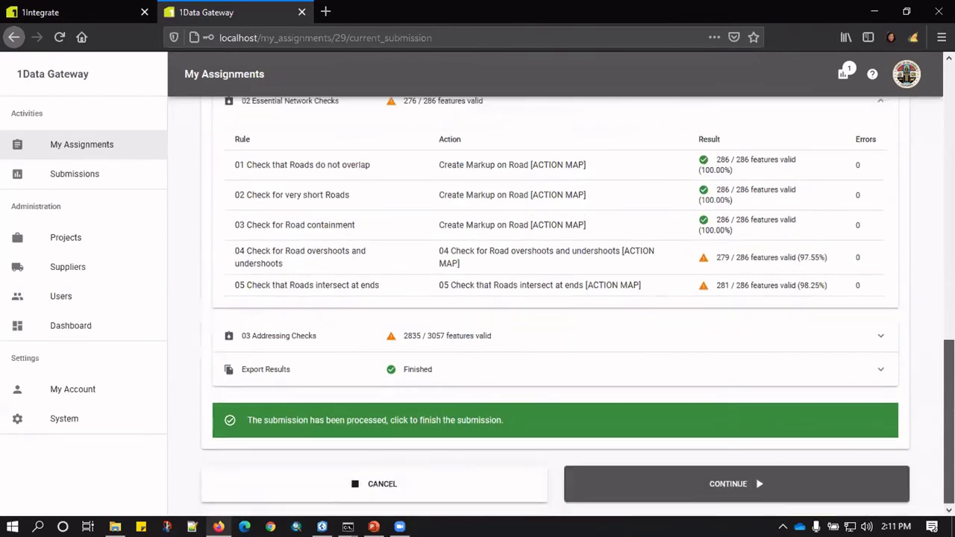
pyautogui.click(299, 335)
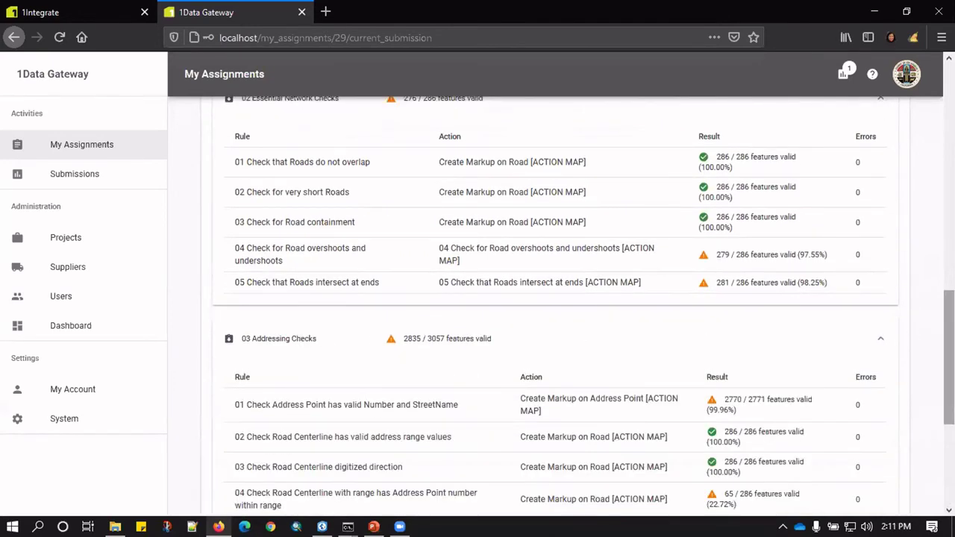
pyautogui.scroll(-3, 555, 298)
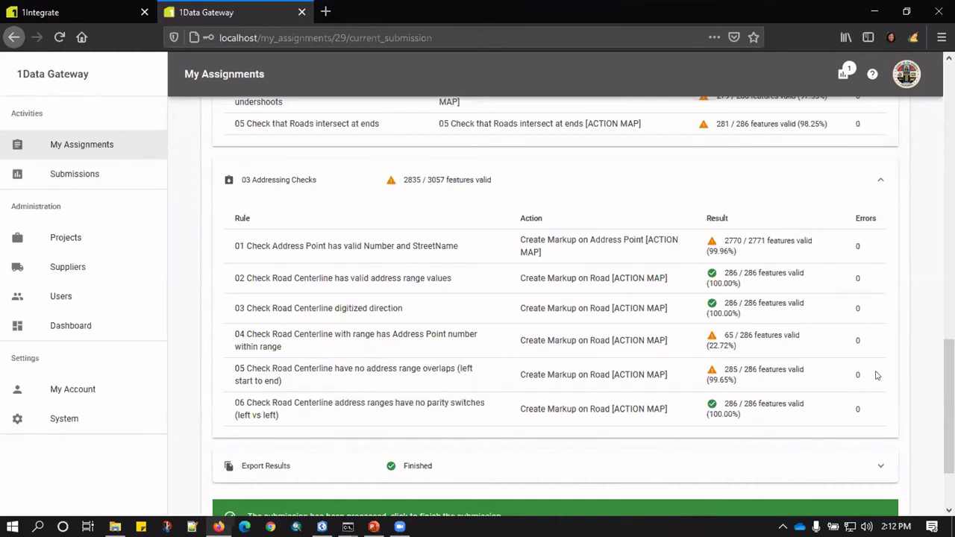
pyautogui.scroll(-3, 910, 392)
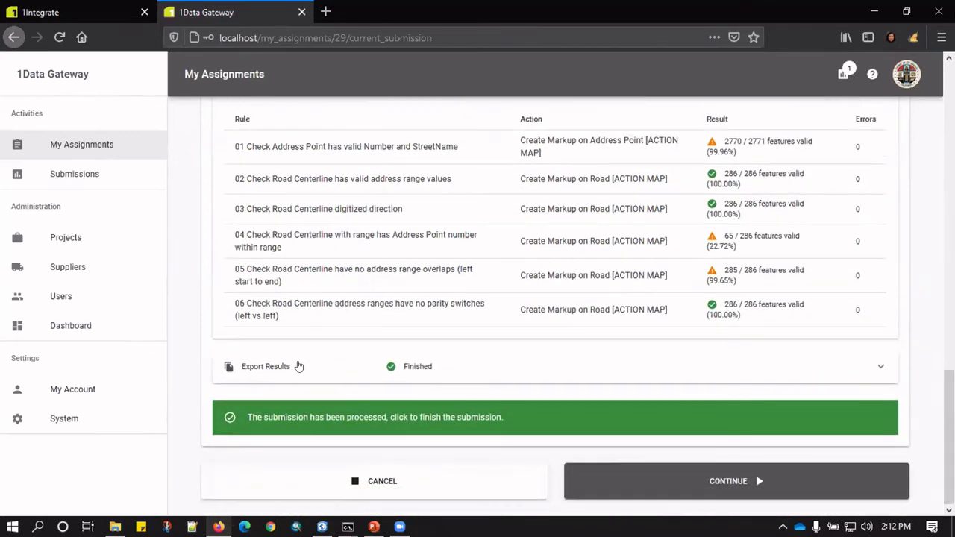
# Expand Export Results to show 1558 Markup, 286 Road_Centerline and 2771 address point features.
pyautogui.click(268, 367)
pyautogui.scroll(-3, 855, 388)
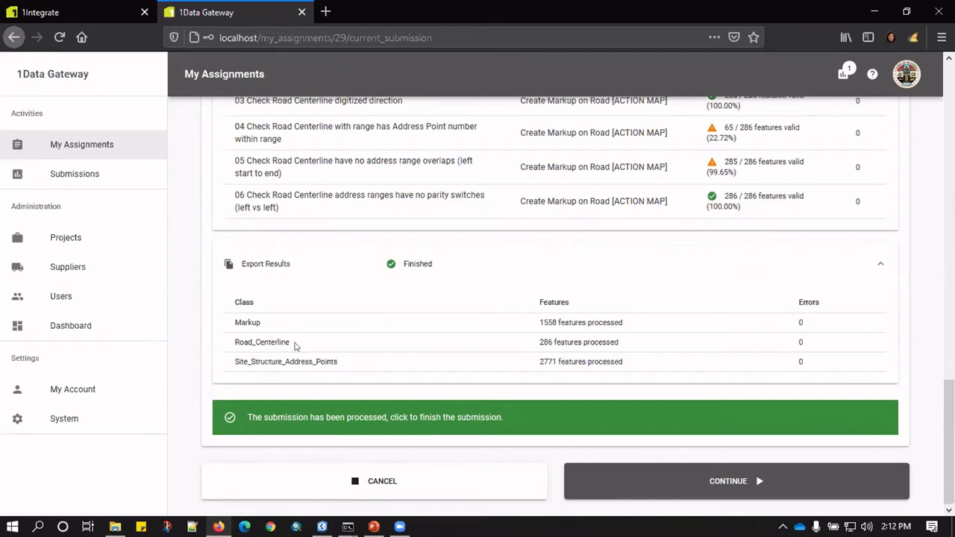
pyautogui.moveTo(231, 323); pyautogui.dragTo(272, 324)
# Finish the submission, save the CAMS Input-output.zip output, and request the submission report.
pyautogui.click(726, 482)
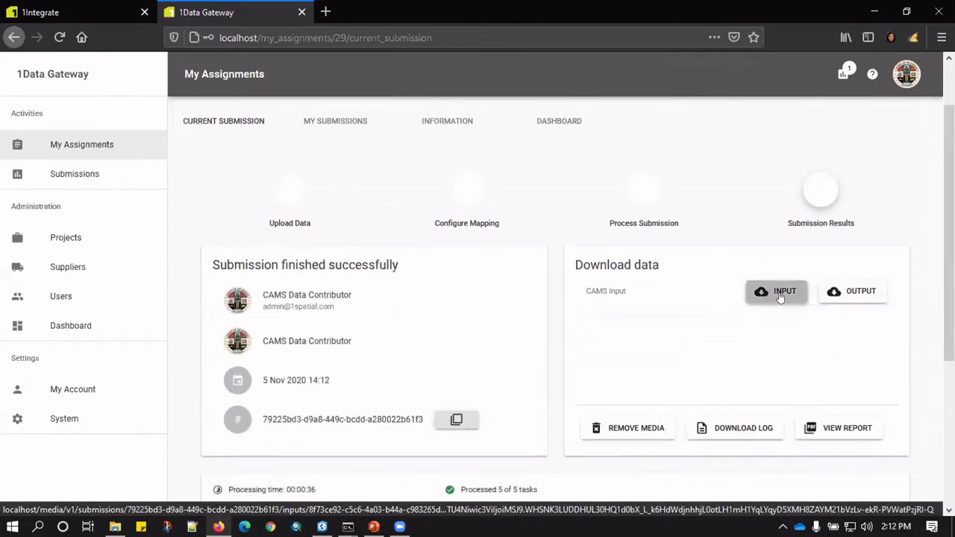
pyautogui.click(828, 292)
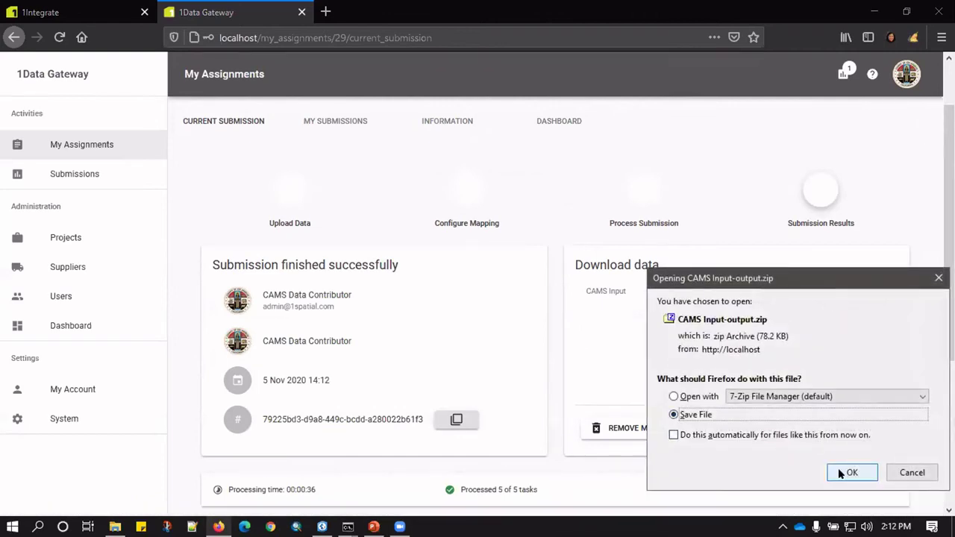
pyautogui.click(847, 473)
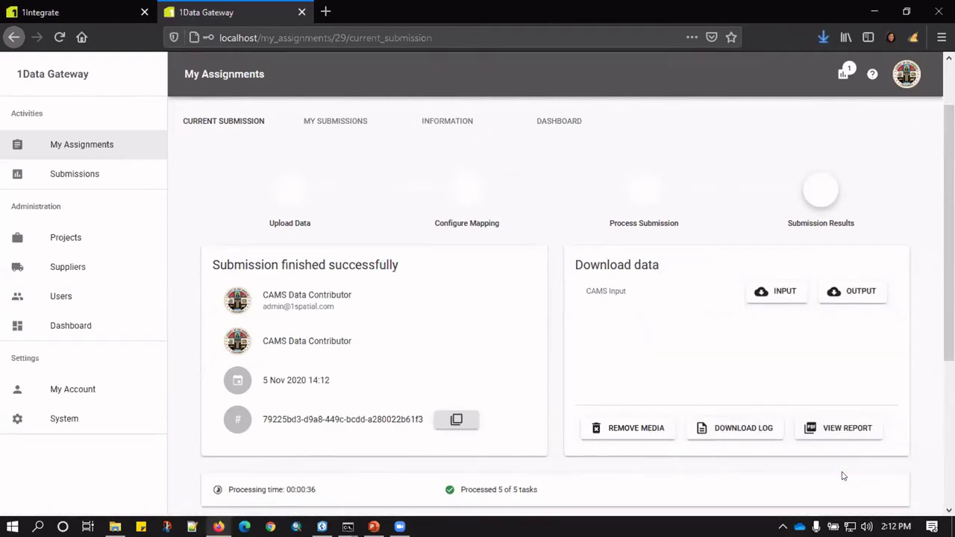
pyautogui.click(824, 433)
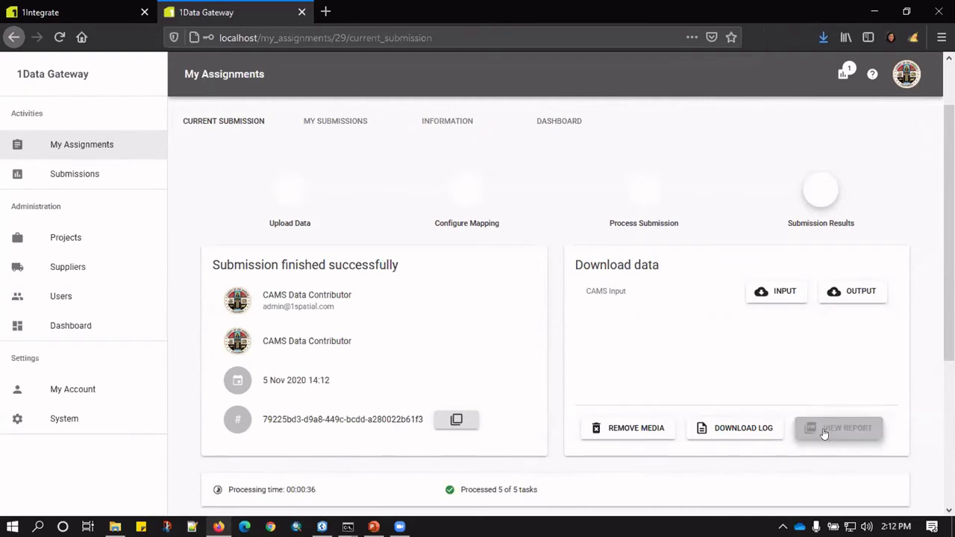
# Open the report PDF and read down to page 2's Export Results, then back to the top.
pyautogui.click(862, 488)
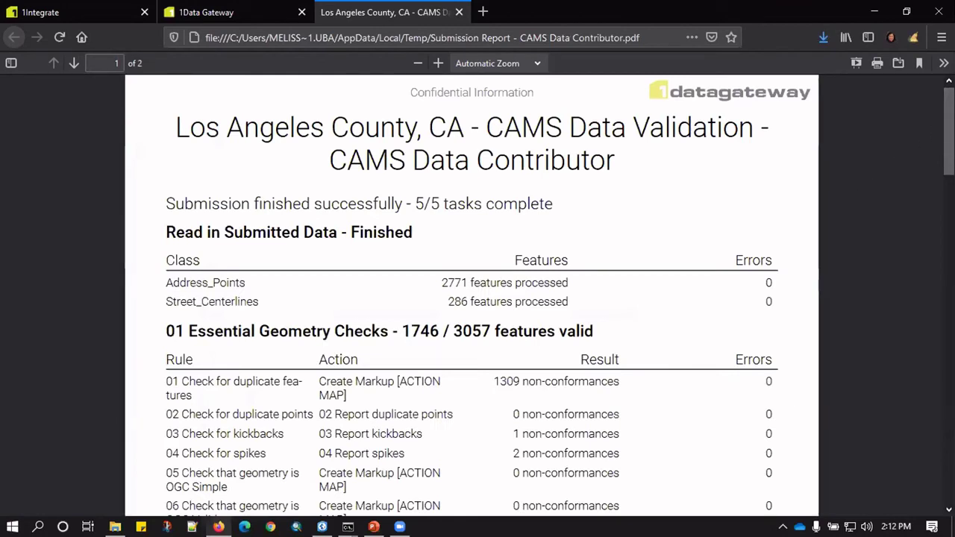
pyautogui.scroll(-2, 472, 296)
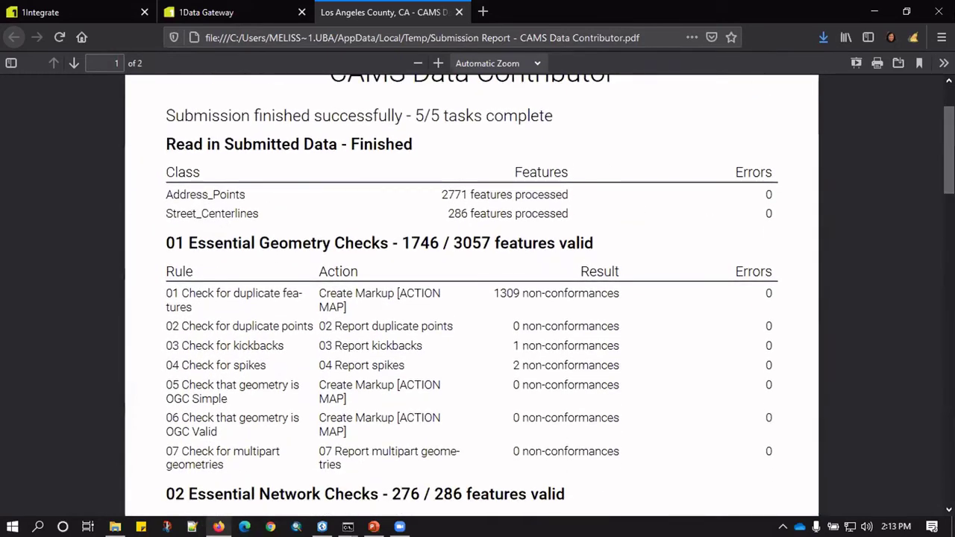
pyautogui.scroll(-3, 823, 191)
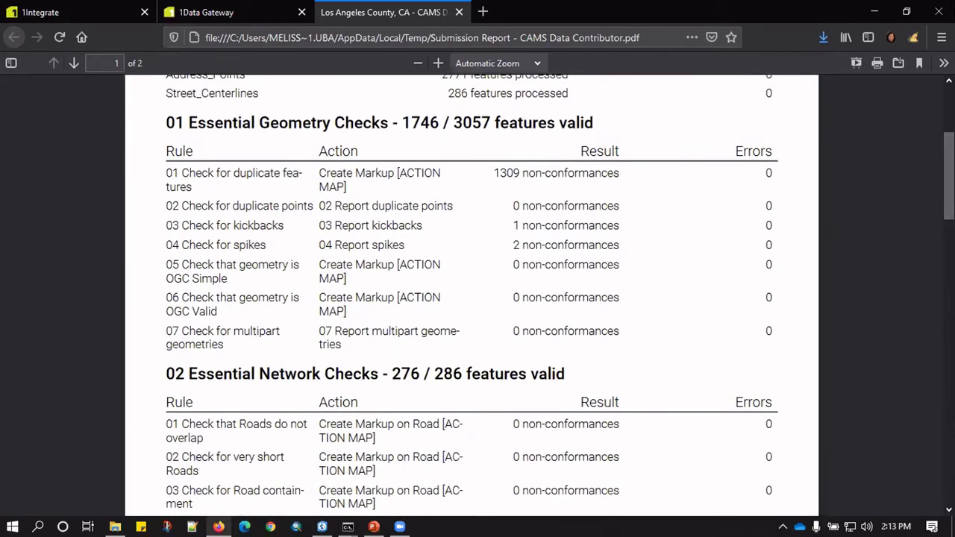
pyautogui.scroll(-12, 932, 311)
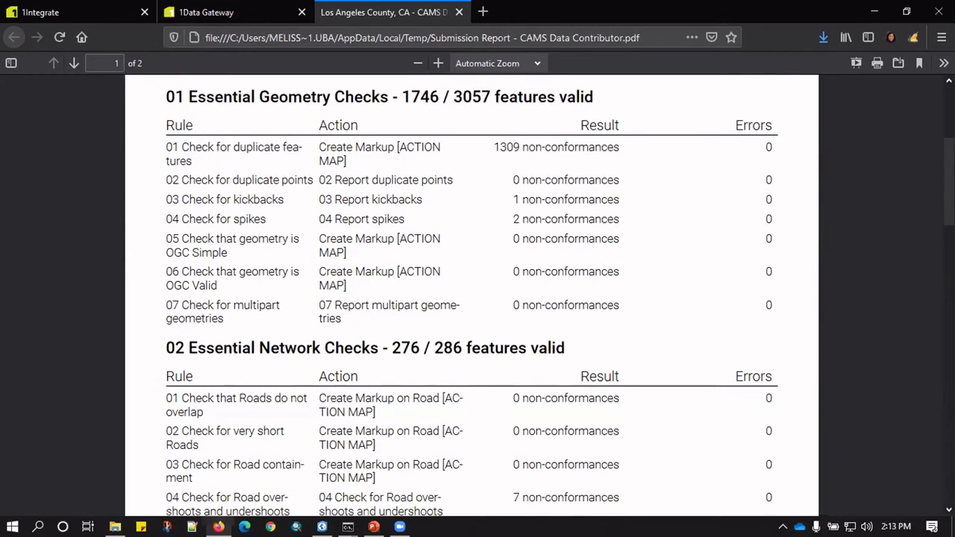
pyautogui.scroll(-10, 932, 312)
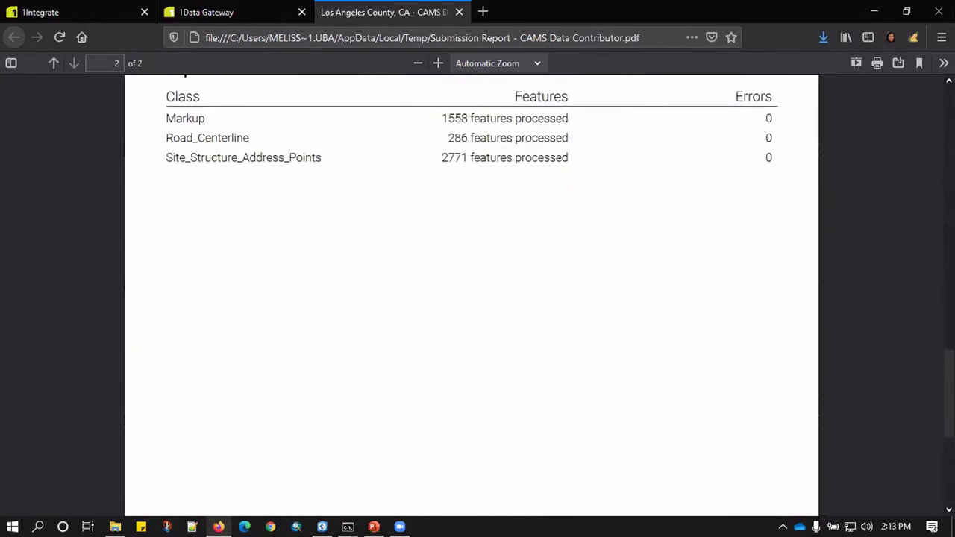
pyautogui.scroll(6, 932, 311)
pyautogui.scroll(2, 471, 296)
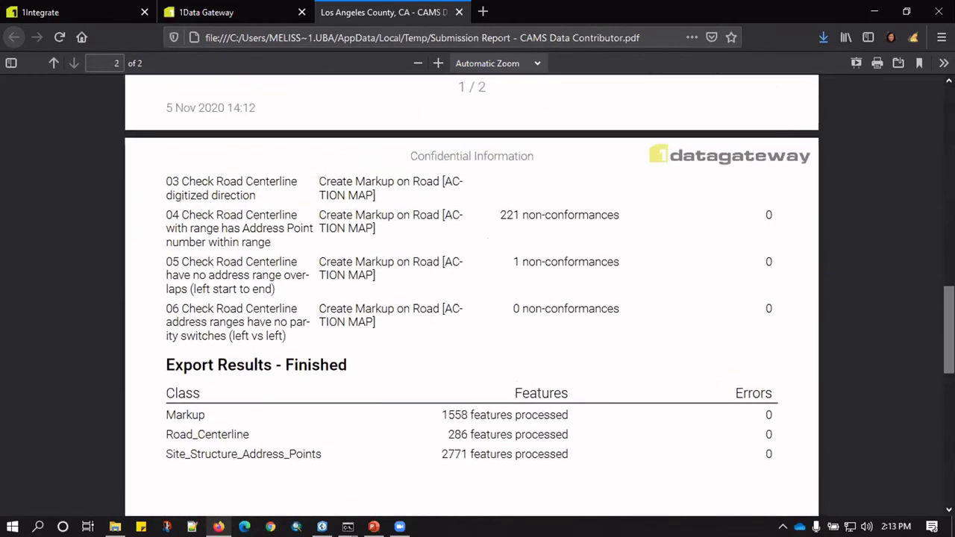
pyautogui.scroll(20, 731, 85)
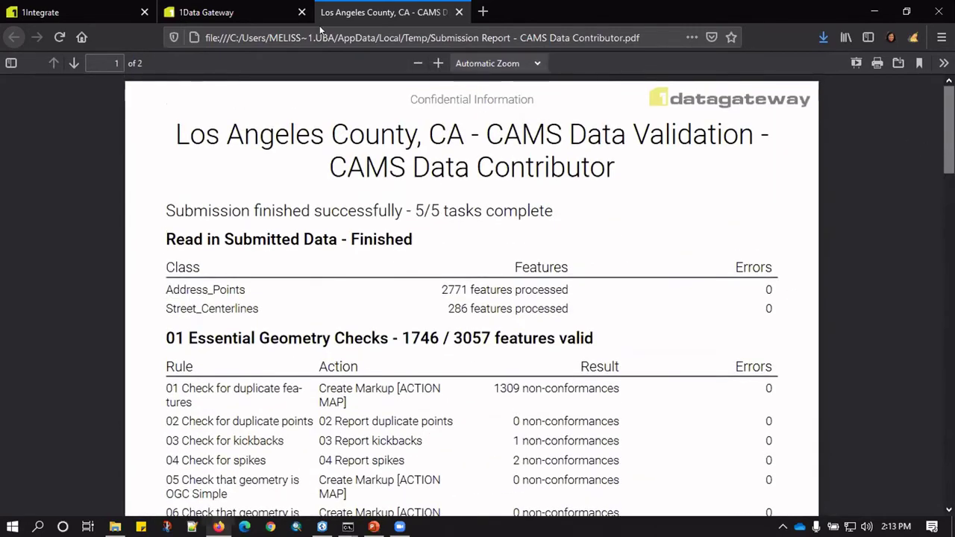
# Show the downloaded CAMS Input-output.zip in its folder from Firefox's downloads list.
pyautogui.click(307, 16)
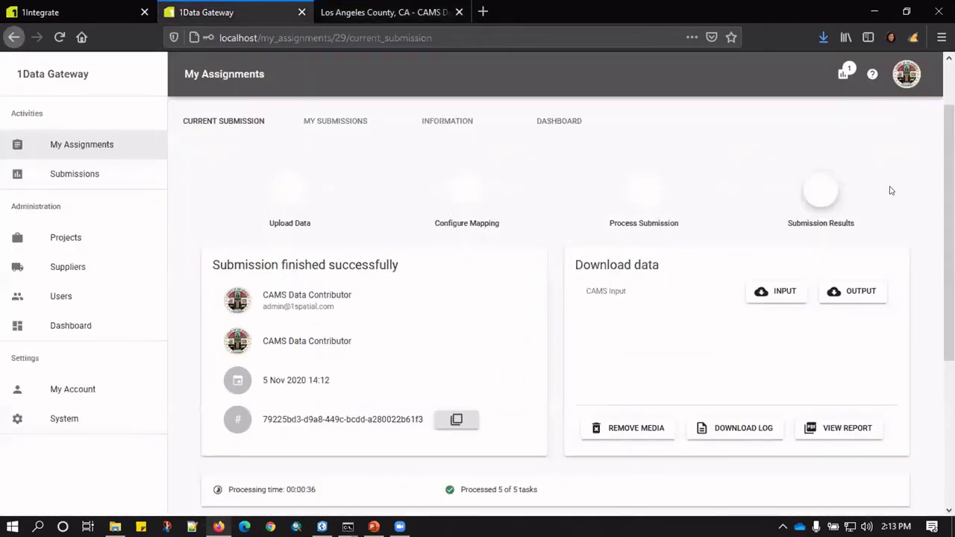
pyautogui.click(823, 37)
pyautogui.click(810, 76)
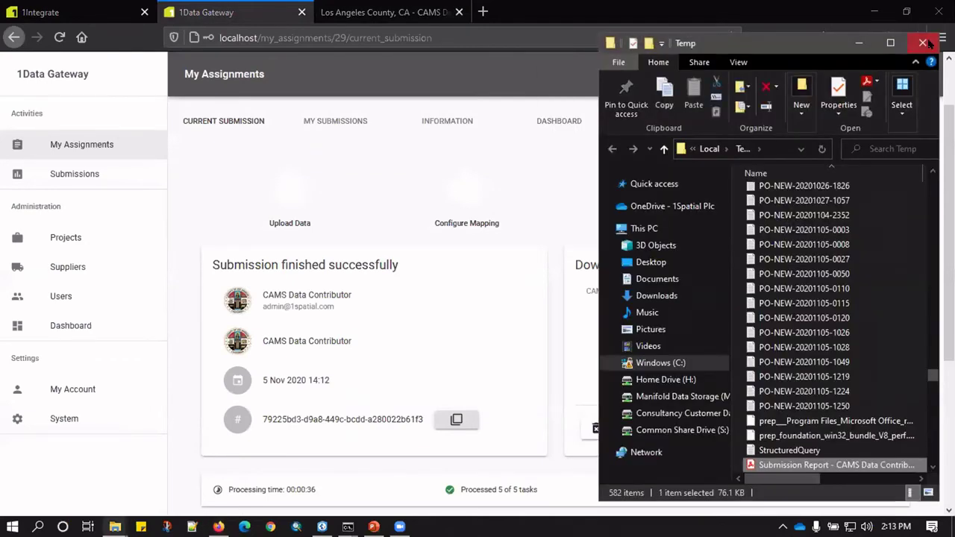
pyautogui.click(932, 40)
pyautogui.click(822, 37)
pyautogui.click(812, 123)
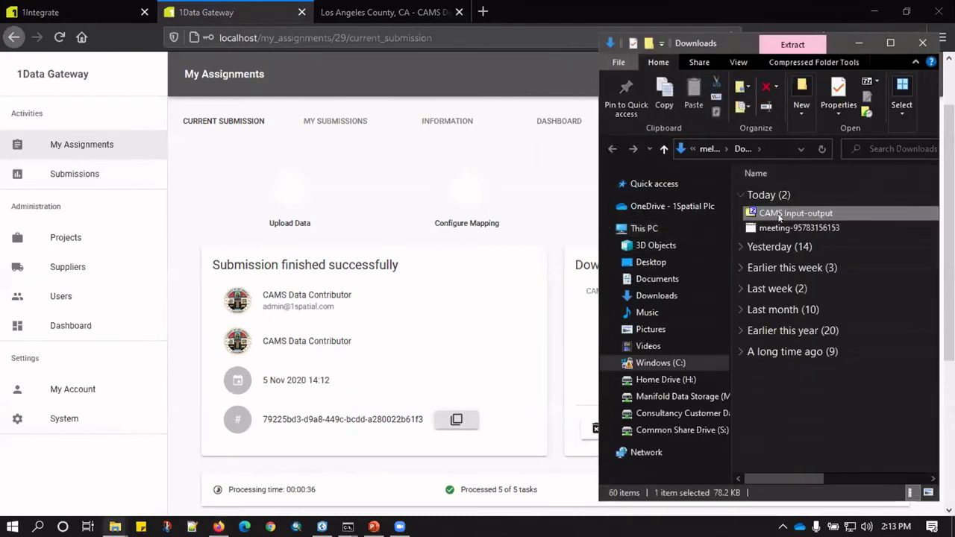
# Extract the archive with 7-Zip into a CAMS Input-output folder, then bring up ArcGIS Pro.
pyautogui.rightClick(780, 216)
pyautogui.moveTo(821, 257)
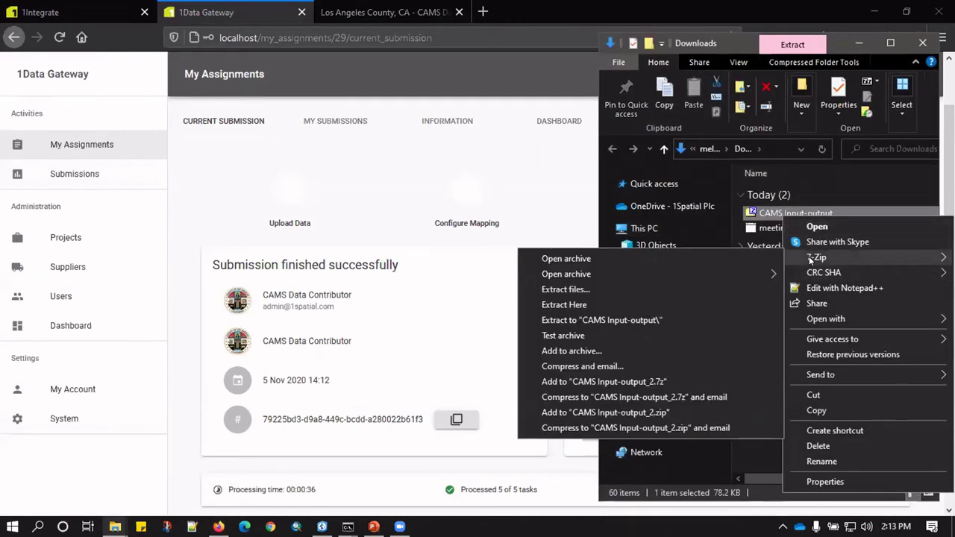
pyautogui.click(601, 320)
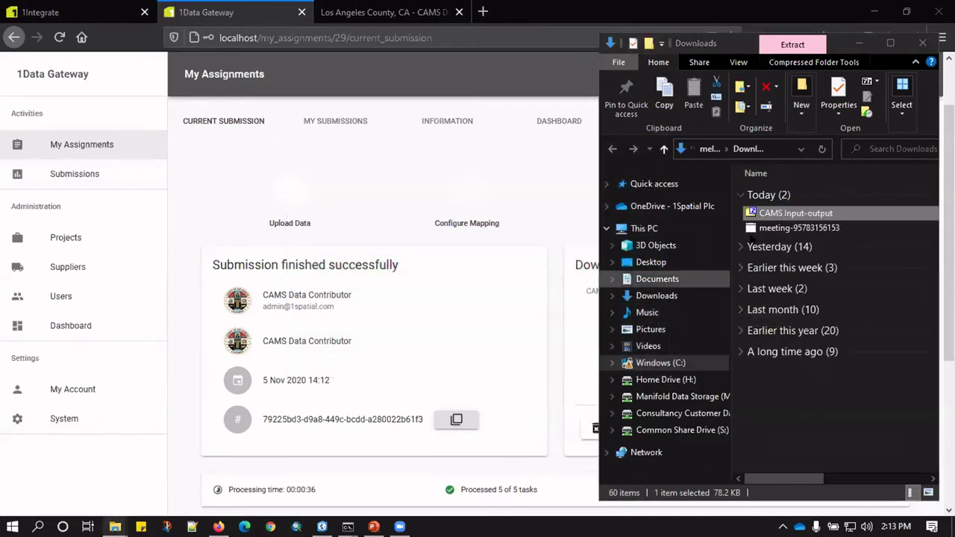
pyautogui.click(785, 244)
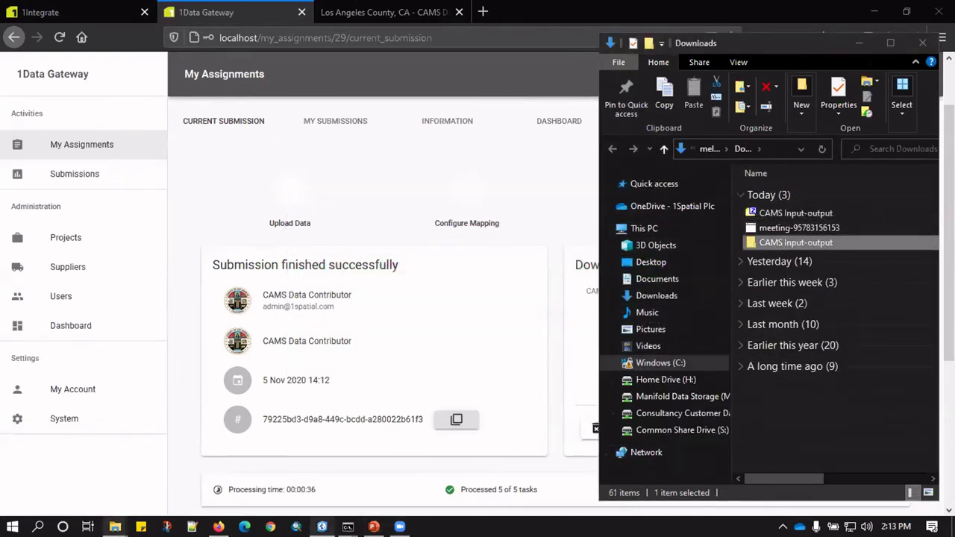
pyautogui.click(321, 525)
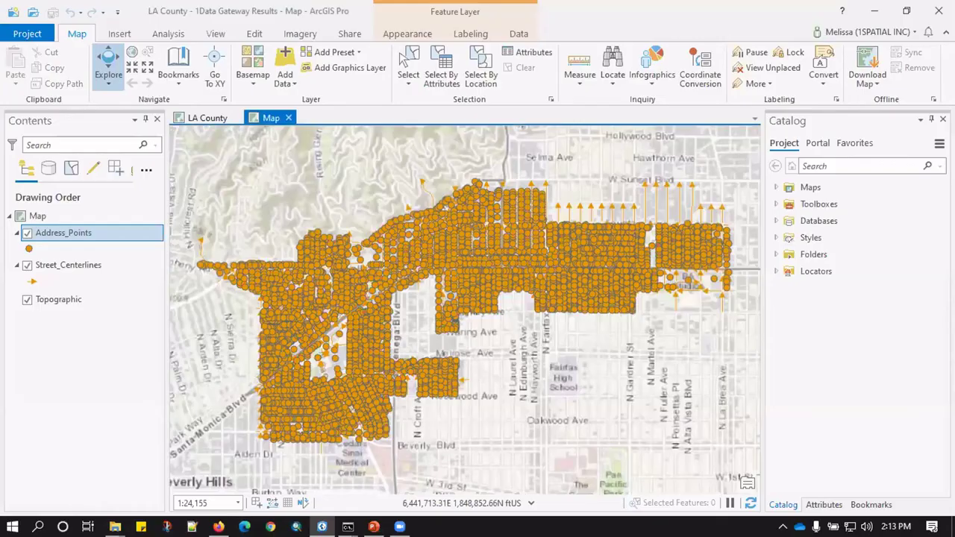
# Add a Catalog folder connection to Downloads\CAMS Input-output and expand it to reveal 107.gdb.
pyautogui.click(116, 424)
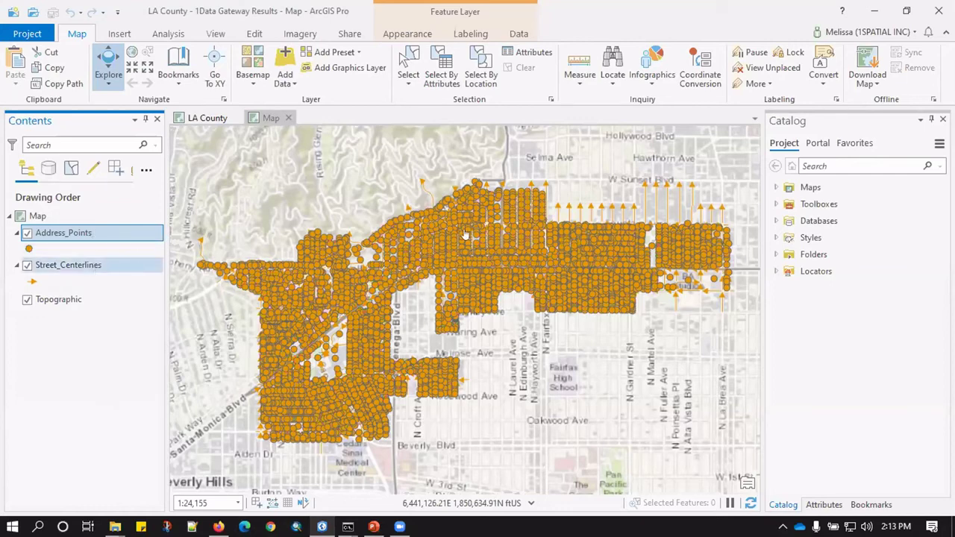
pyautogui.click(776, 254)
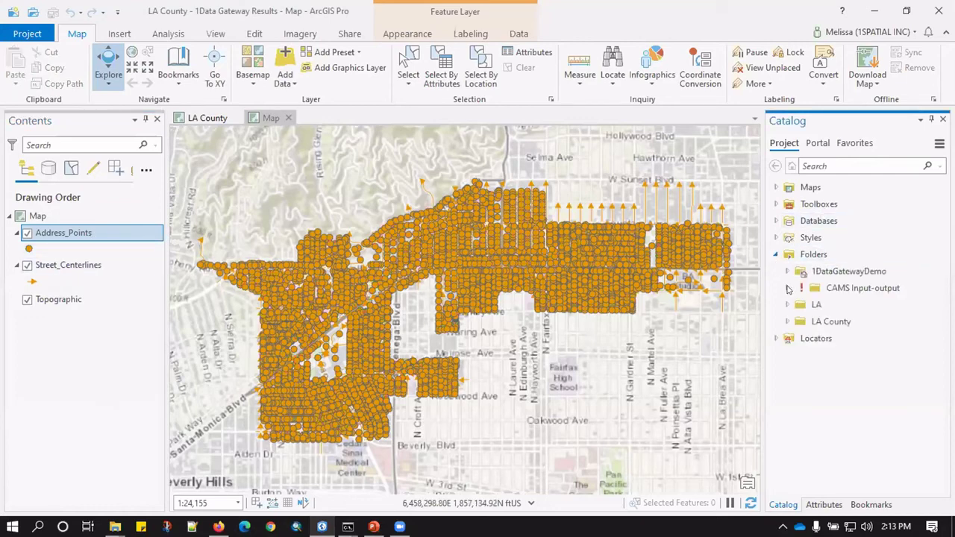
pyautogui.rightClick(813, 288)
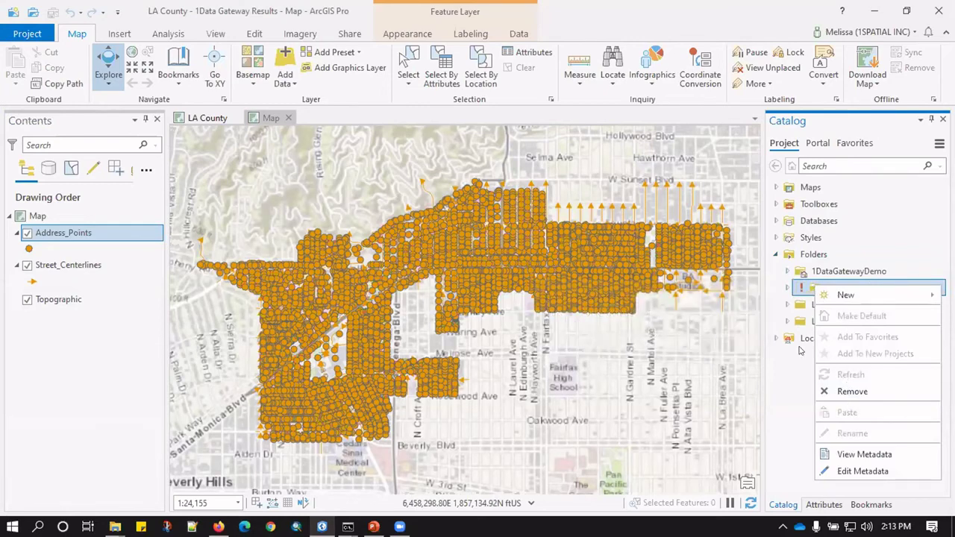
pyautogui.rightClick(811, 255)
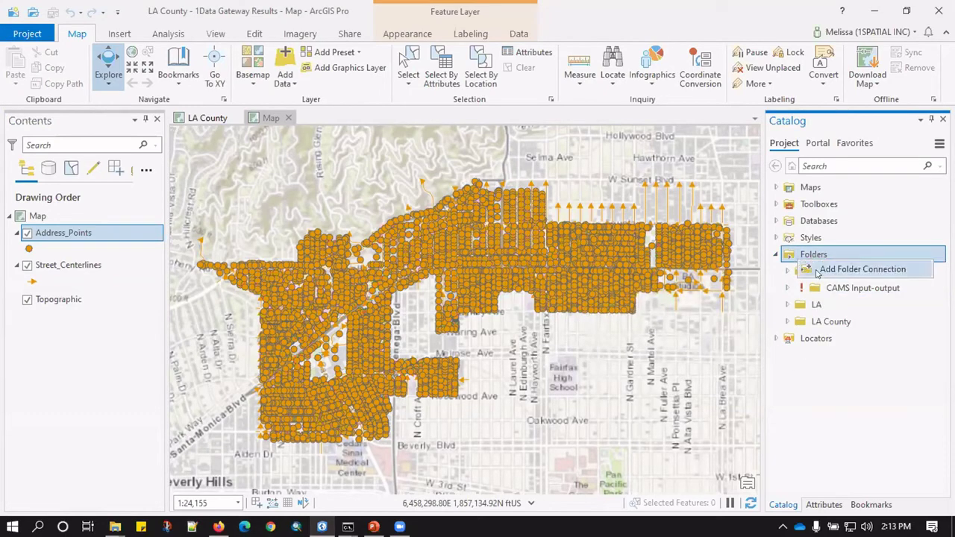
pyautogui.click(818, 268)
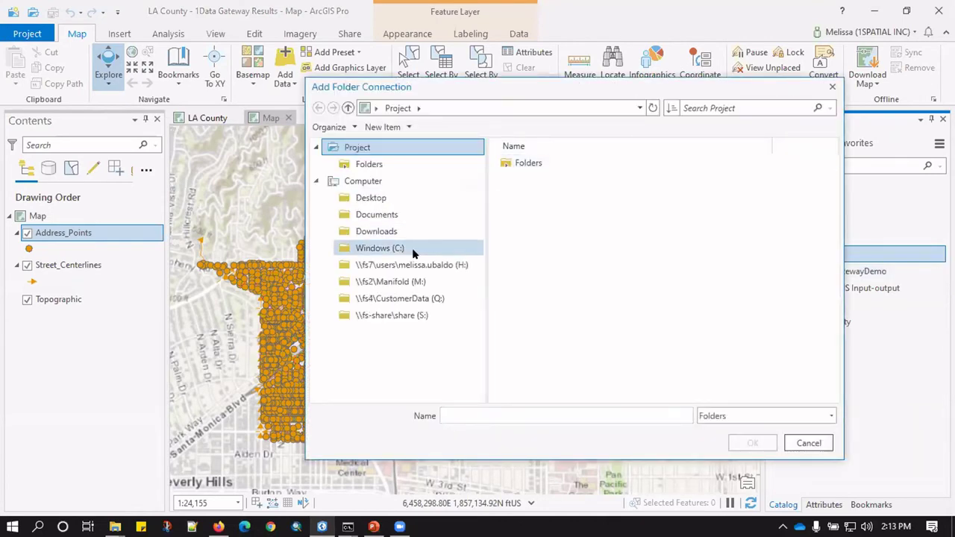
pyautogui.click(411, 248)
pyautogui.click(399, 232)
pyautogui.click(567, 162)
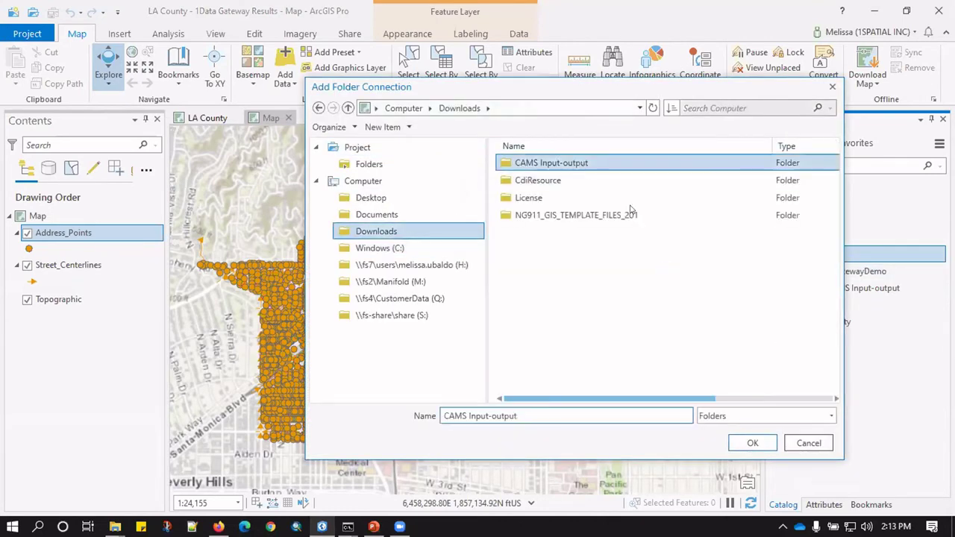
pyautogui.click(748, 443)
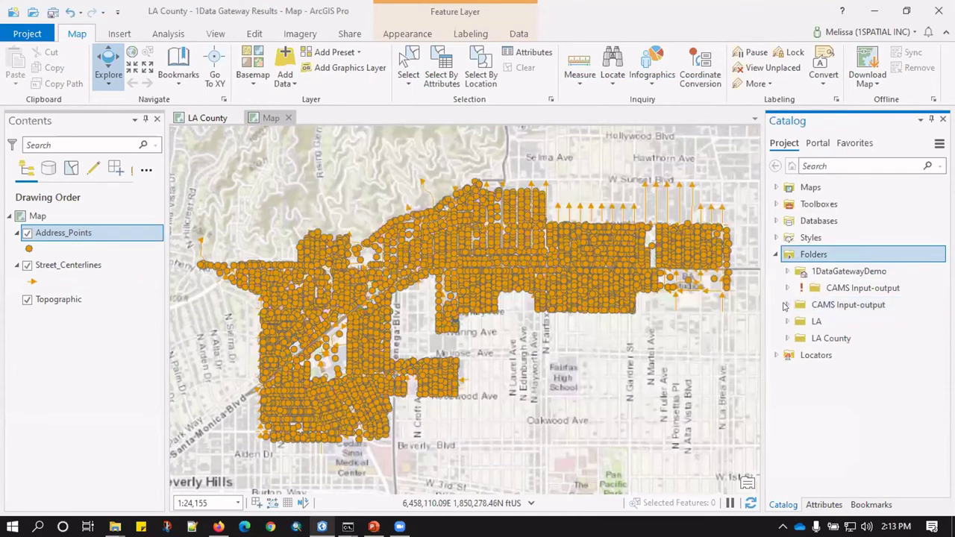
pyautogui.click(786, 304)
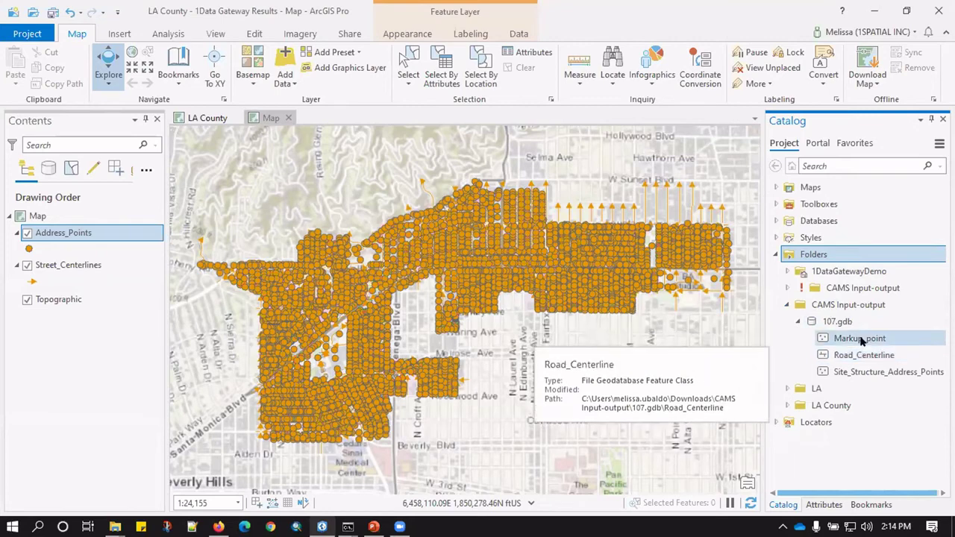
# Drag the Markup_point feature class onto the map, then display the Bookmarks list.
pyautogui.click(858, 340)
pyautogui.moveTo(676, 343); pyautogui.dragTo(674, 344)
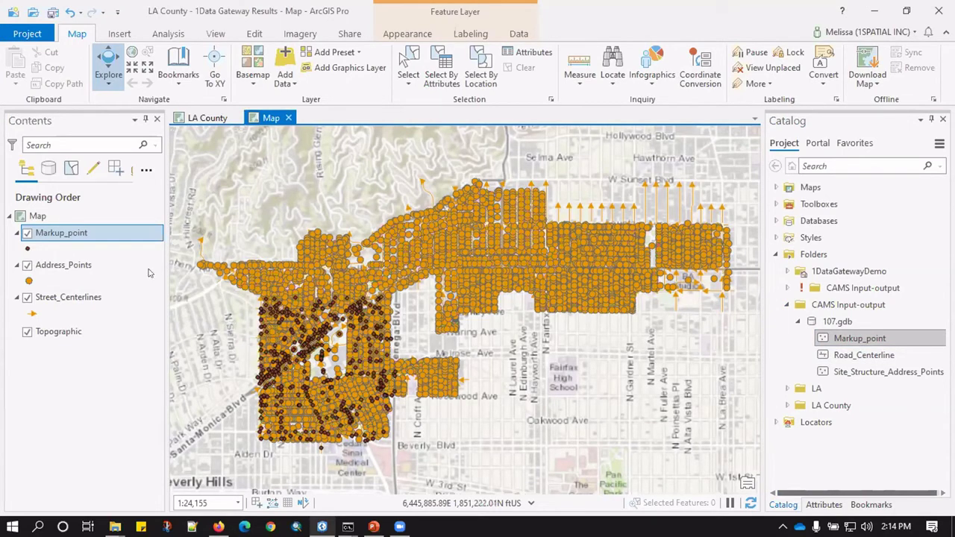
pyautogui.click(884, 504)
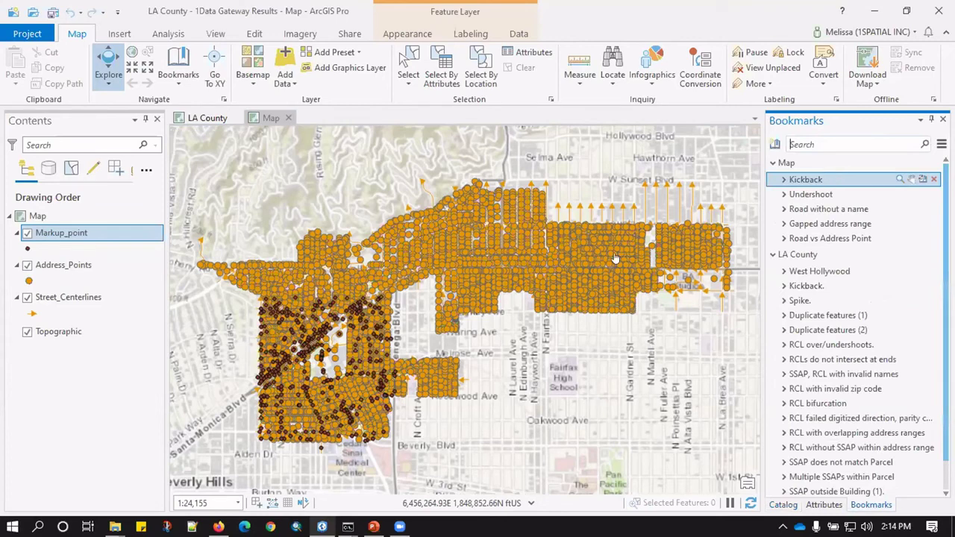
# Zoom to the Kickback bookmark and switch Markup_point symbology from Single Symbol to Unique Values.
pyautogui.click(813, 182)
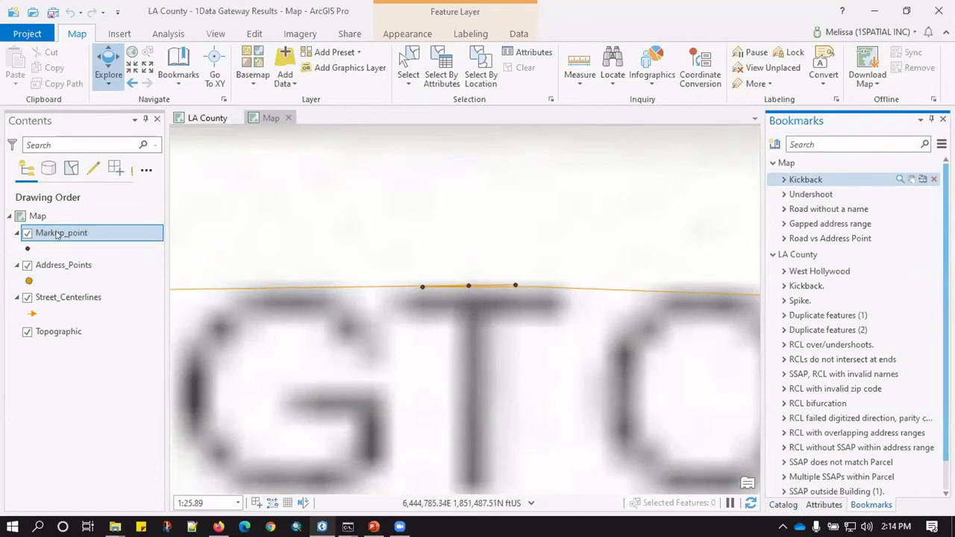
pyautogui.click(28, 249)
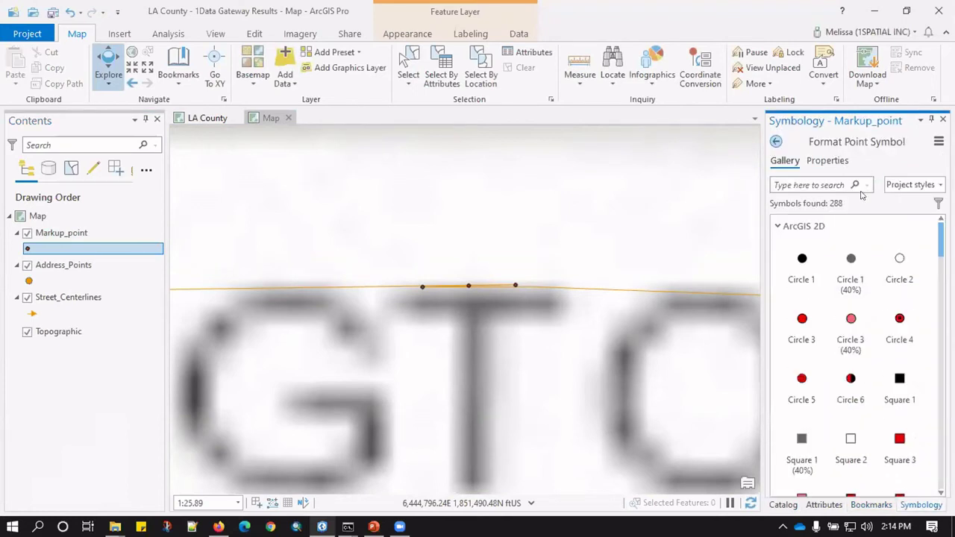
pyautogui.click(852, 196)
pyautogui.click(906, 234)
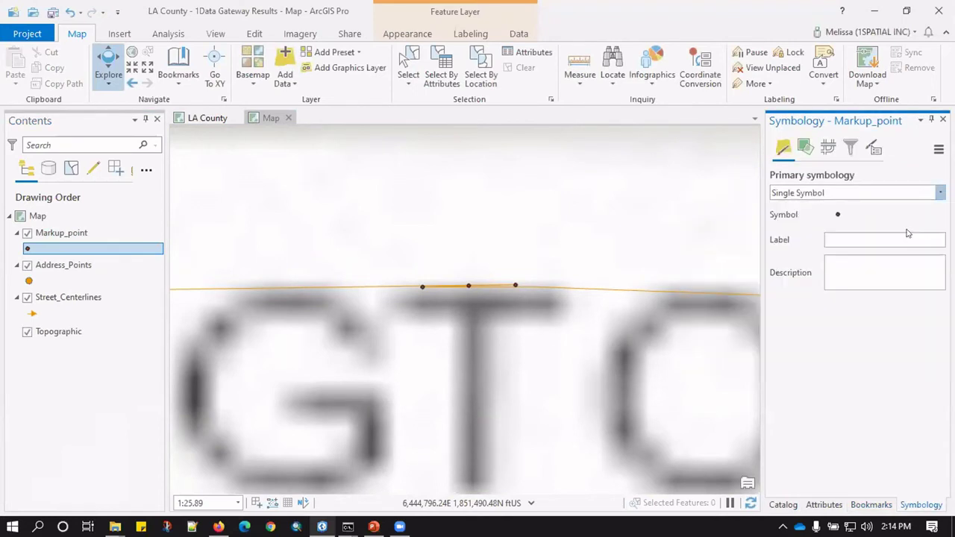
pyautogui.press('Down')
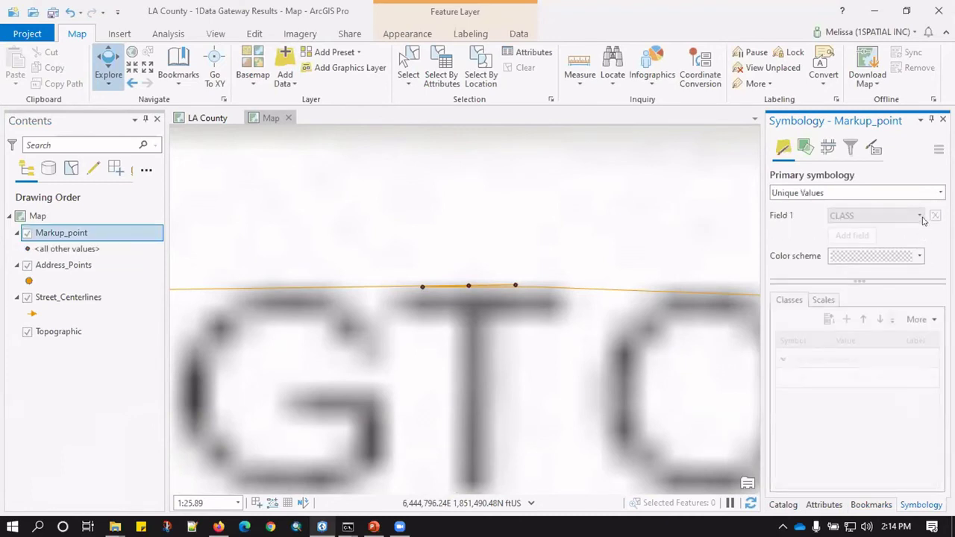